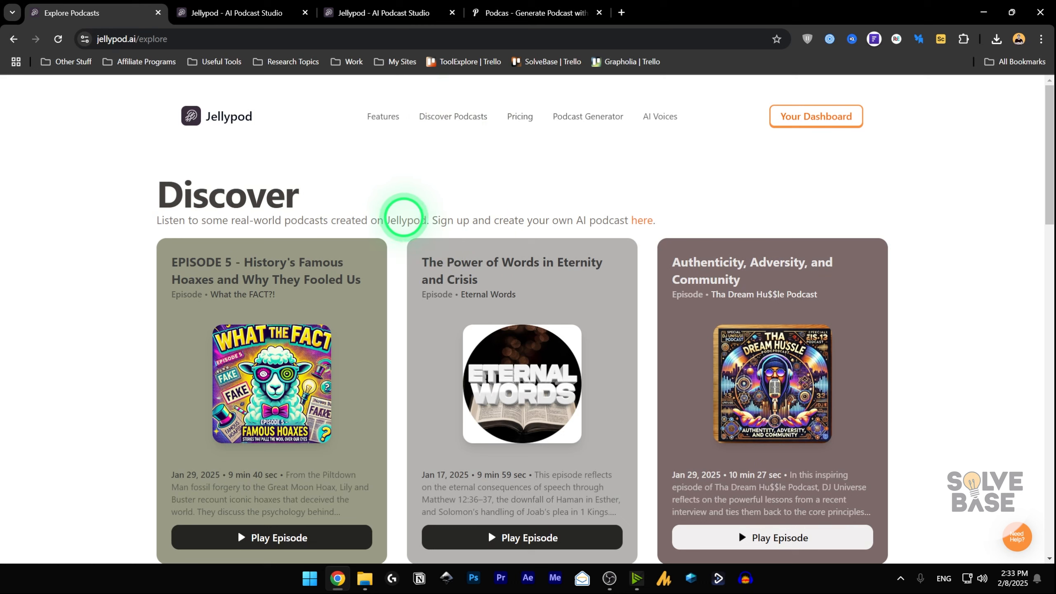
- Play a few seconds of the sample episode "EPISODE 5 - History's Famous Hoaxes and Why They Fooled Us", pause it and close the player
{"action": "mouse_move", "coordinate": [427, 220]}
{"action": "left_mouse_down"}
{"action": "mouse_move", "coordinate": [209, 219]}
{"action": "mouse_move", "coordinate": [424, 219]}
{"action": "left_mouse_up"}
{"action": "left_click", "coordinate": [203, 219]}
{"action": "left_click", "coordinate": [599, 235]}
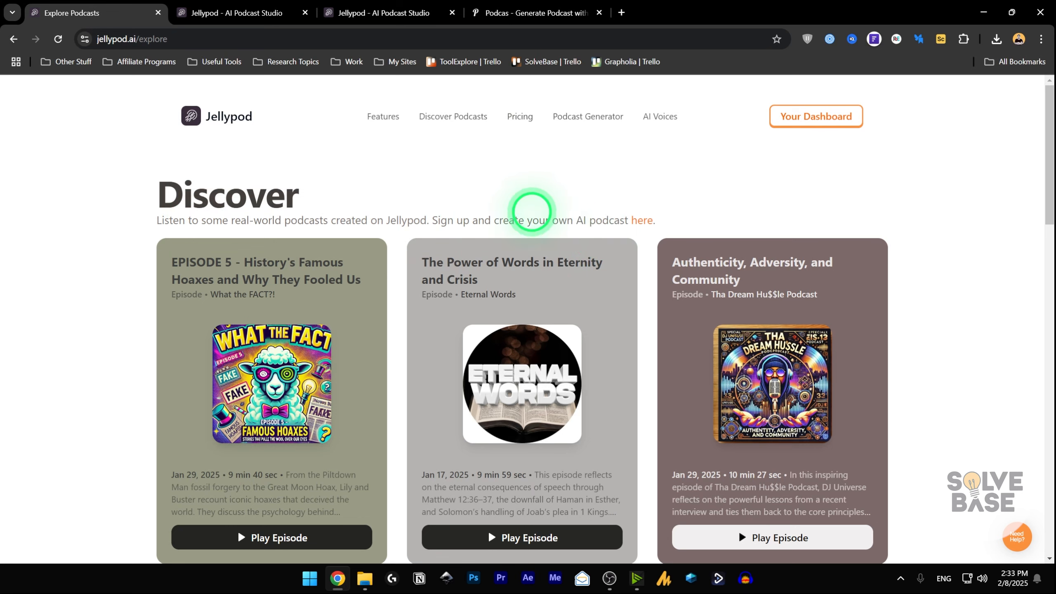
{"action": "scroll", "coordinate": [1048, 270], "scroll_direction": "down", "scroll_amount": 2}
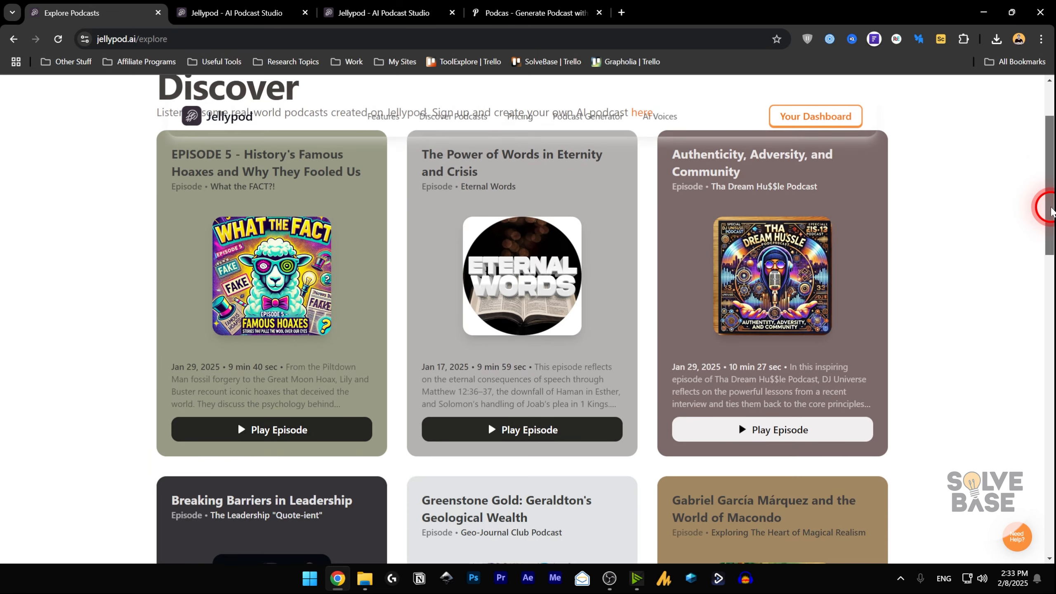
{"action": "scroll", "coordinate": [515, 275], "scroll_direction": "up", "scroll_amount": 1}
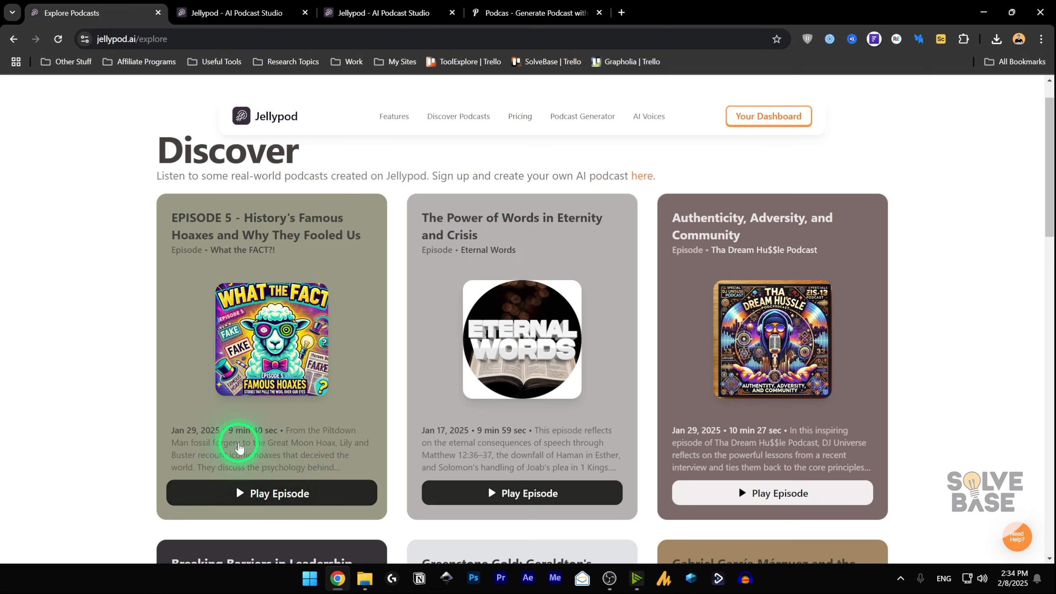
{"action": "left_click", "coordinate": [273, 495]}
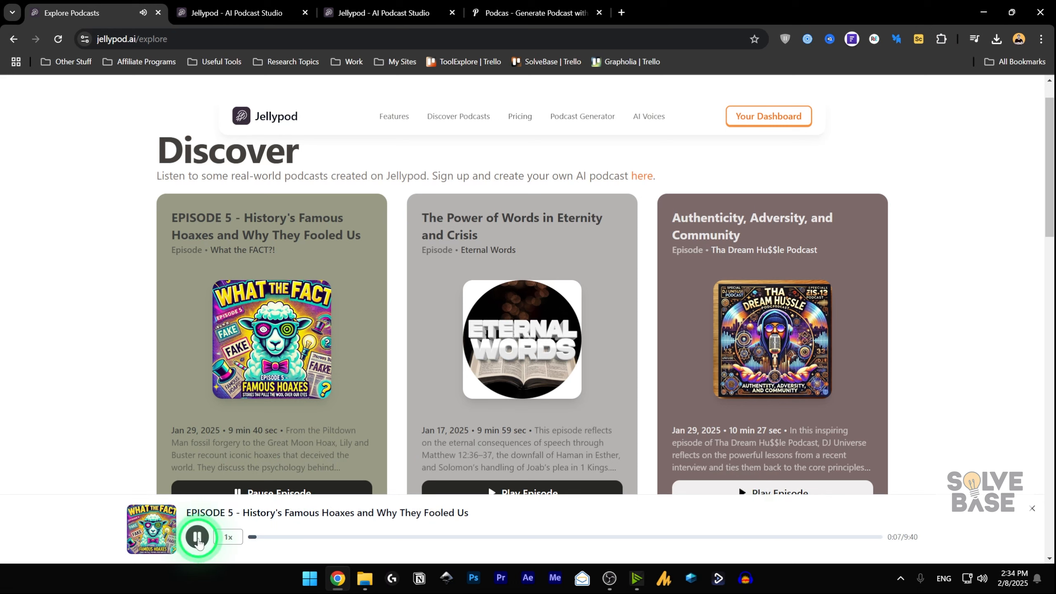
{"action": "left_click", "coordinate": [198, 539]}
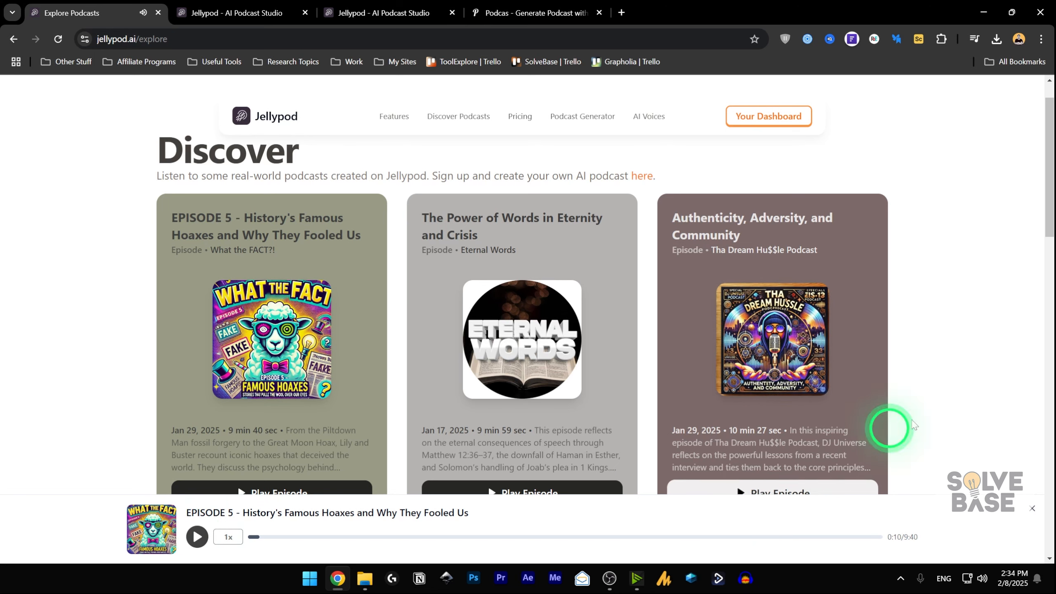
{"action": "left_click", "coordinate": [1032, 509]}
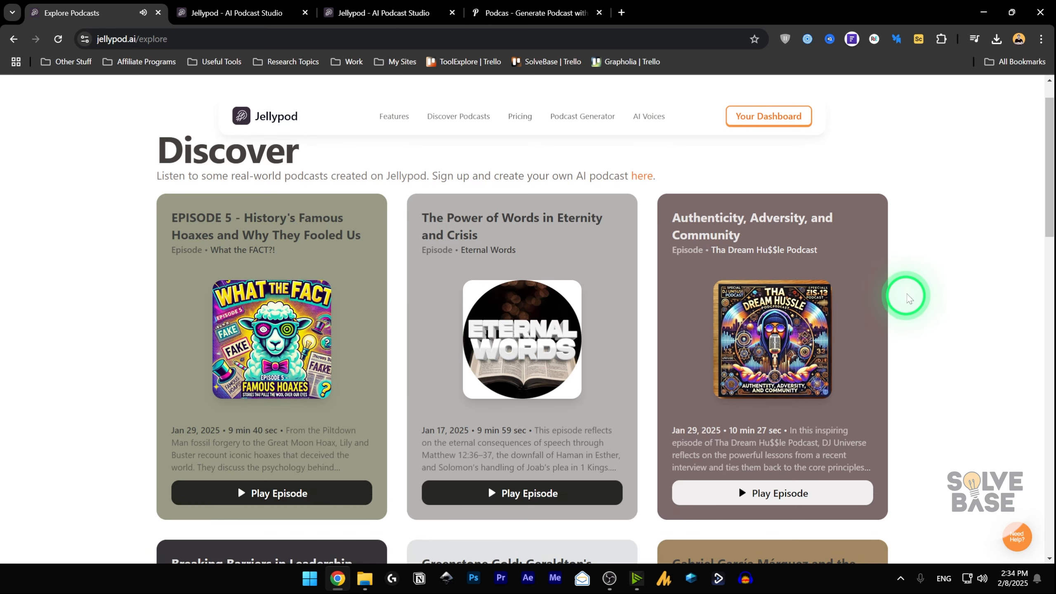
- Go to the podcast dashboard and start creating a new podcast
{"action": "left_click_drag", "start_coordinate": [1052, 179], "coordinate": [1052, 166]}
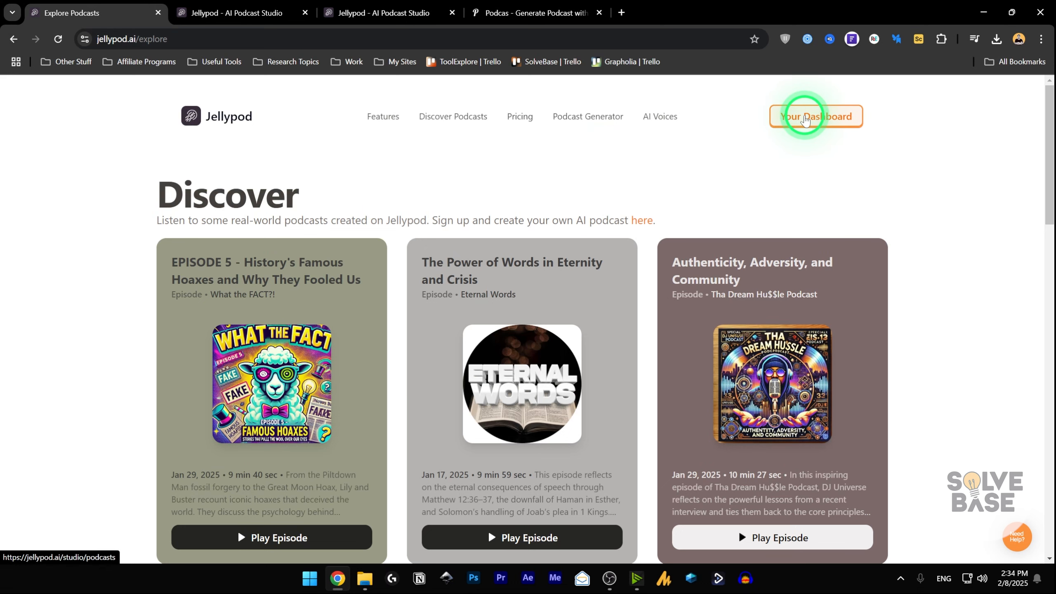
{"action": "left_click", "coordinate": [805, 119]}
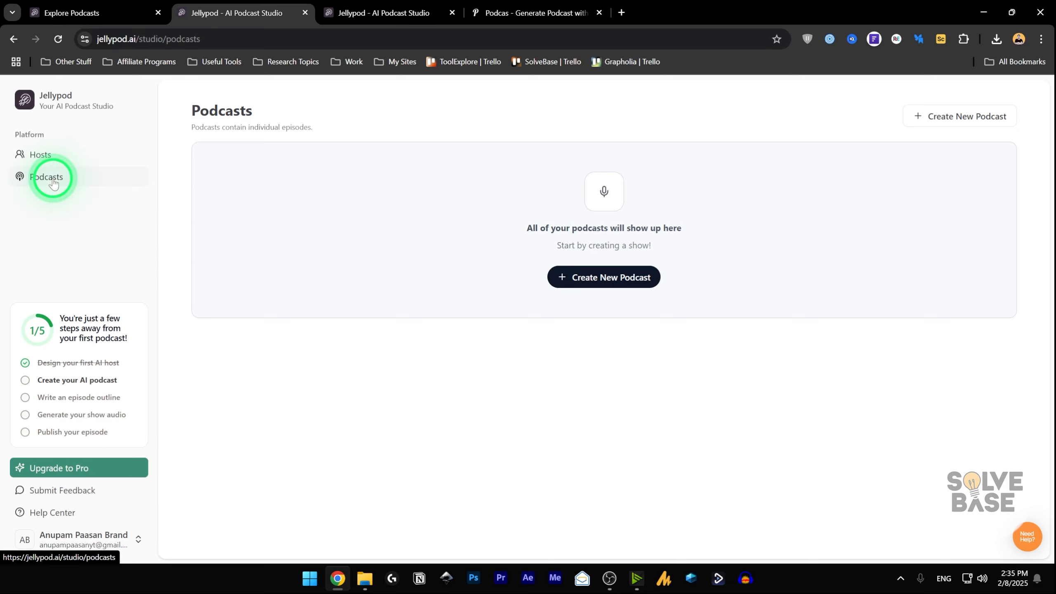
{"action": "left_click", "coordinate": [606, 277]}
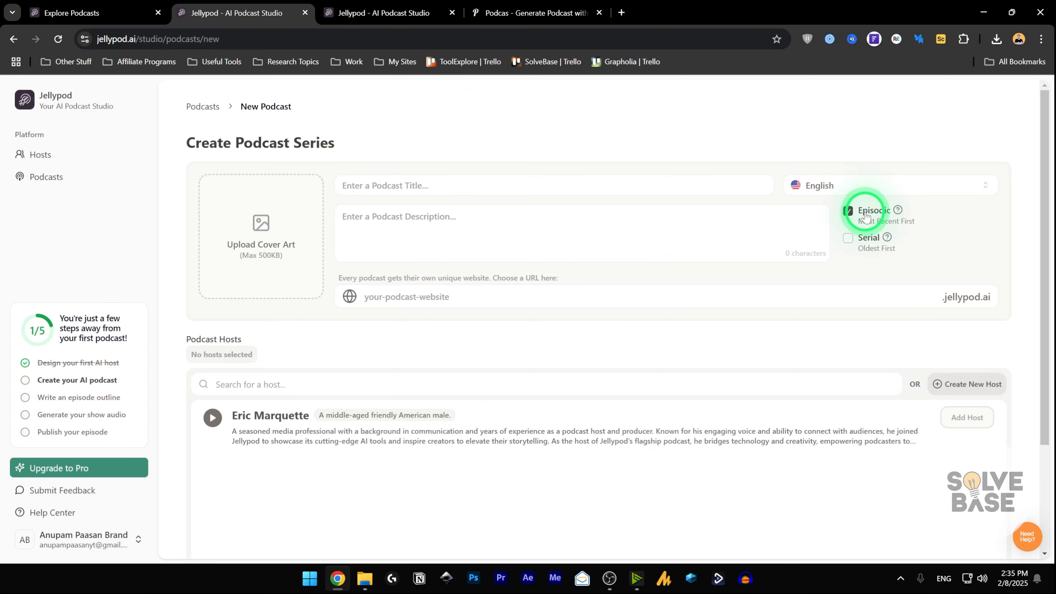
- Read the explanations of the Episodic and Serial episode orders and leave the series set to Episodic
{"action": "mouse_move", "coordinate": [899, 212]}
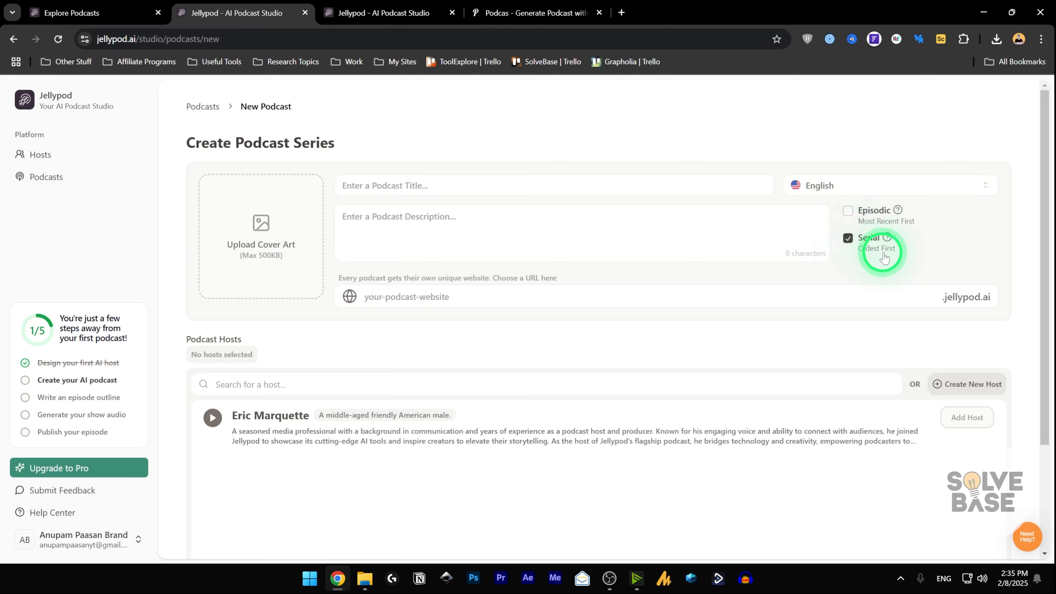
{"action": "mouse_move", "coordinate": [888, 241]}
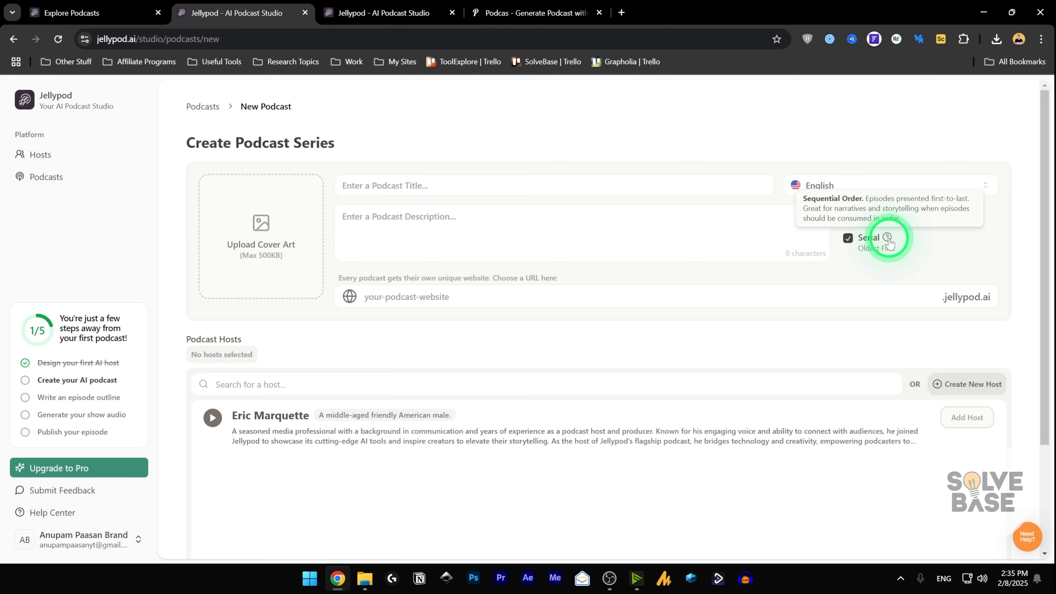
{"action": "left_click", "coordinate": [848, 215]}
- Set the new podcast's unique website address to whythepodcast.jellypod.ai
{"action": "left_click", "coordinate": [430, 174]}
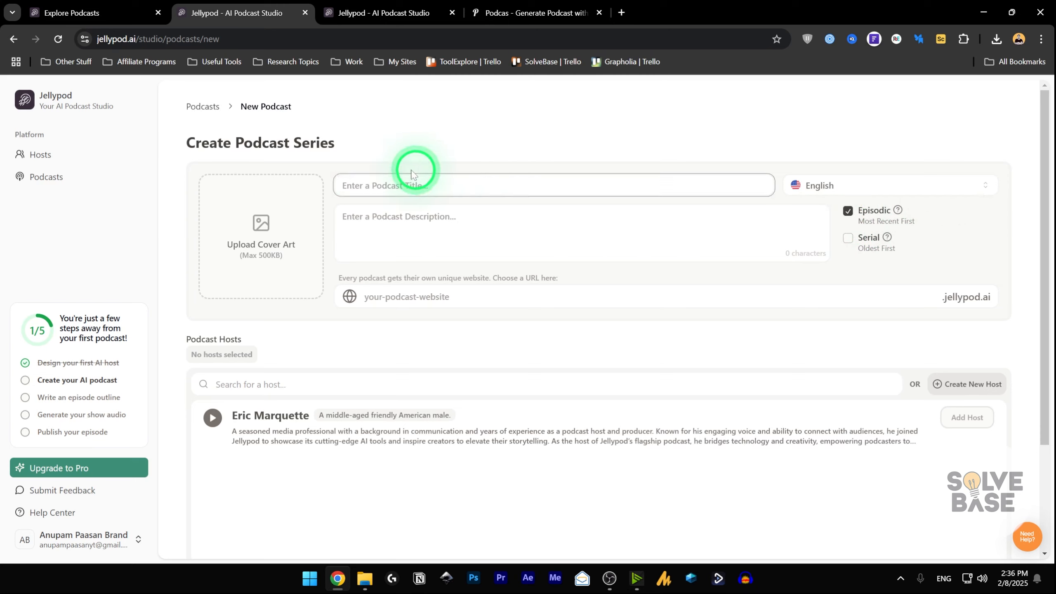
{"action": "left_click", "coordinate": [382, 224]}
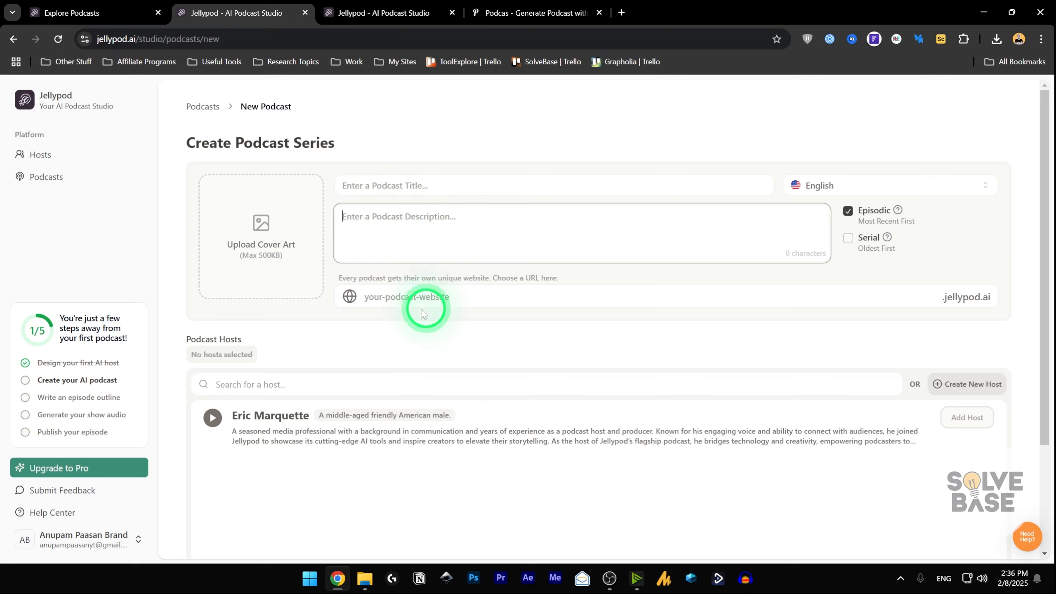
{"action": "left_click", "coordinate": [386, 298]}
{"action": "left_click_drag", "start_coordinate": [873, 327], "coordinate": [906, 316]}
{"action": "left_click", "coordinate": [906, 318]}
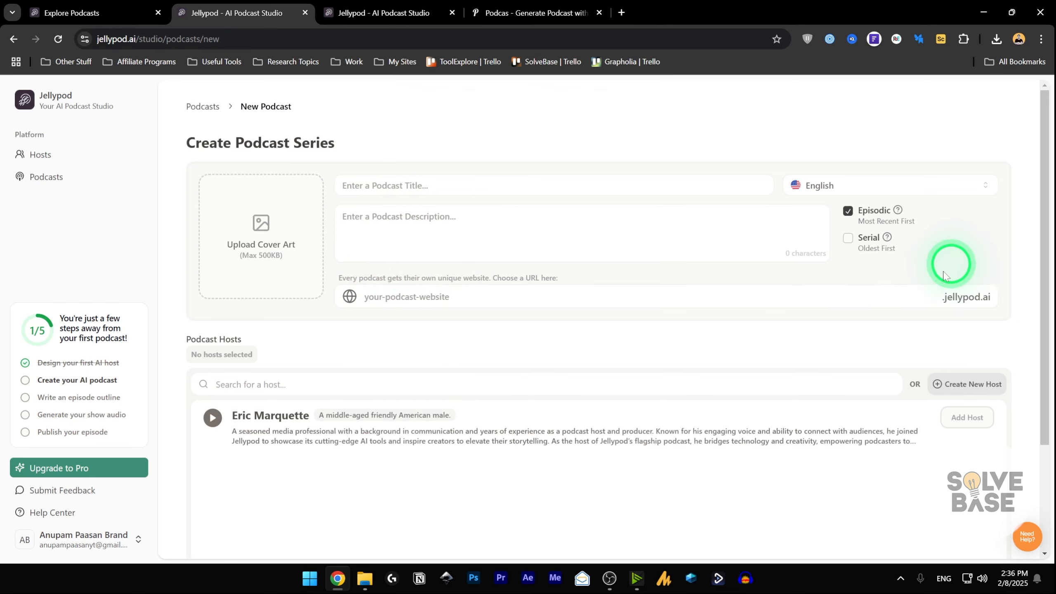
{"action": "left_click", "coordinate": [668, 296]}
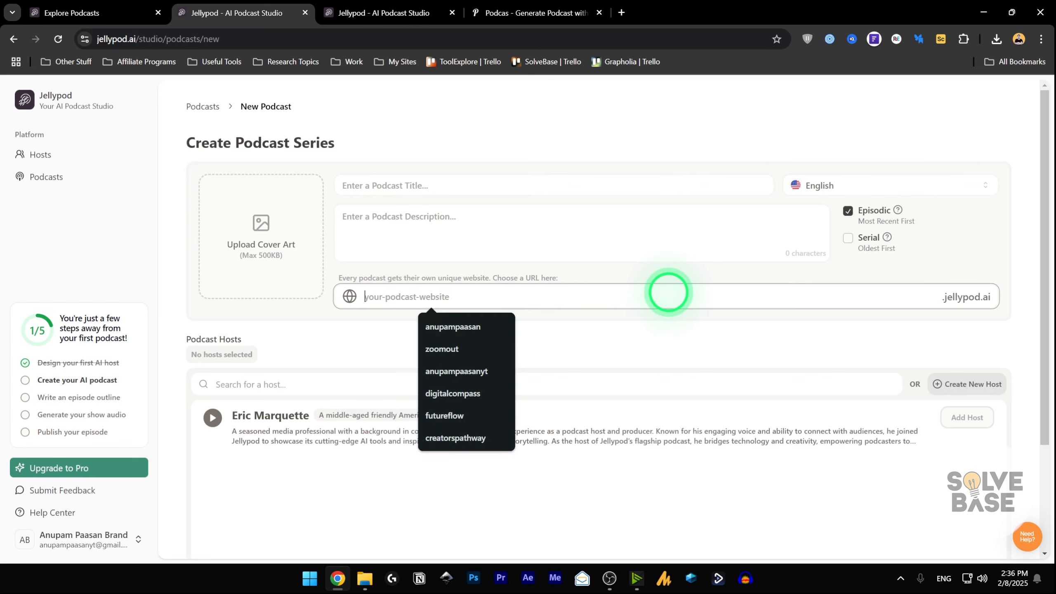
{"action": "type", "text": "whythepodcast"}
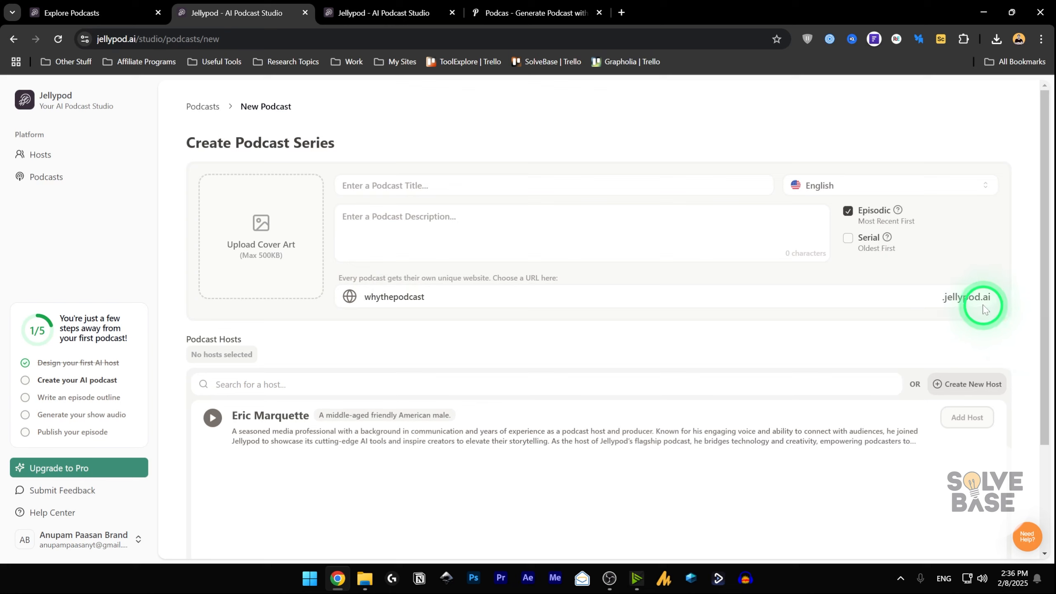
- Switch to ChatGPT and resend the first two sentences of the earlier request, asking for a detailed one-line podcast prompt on a random AI topic
{"action": "left_click", "coordinate": [414, 187]}
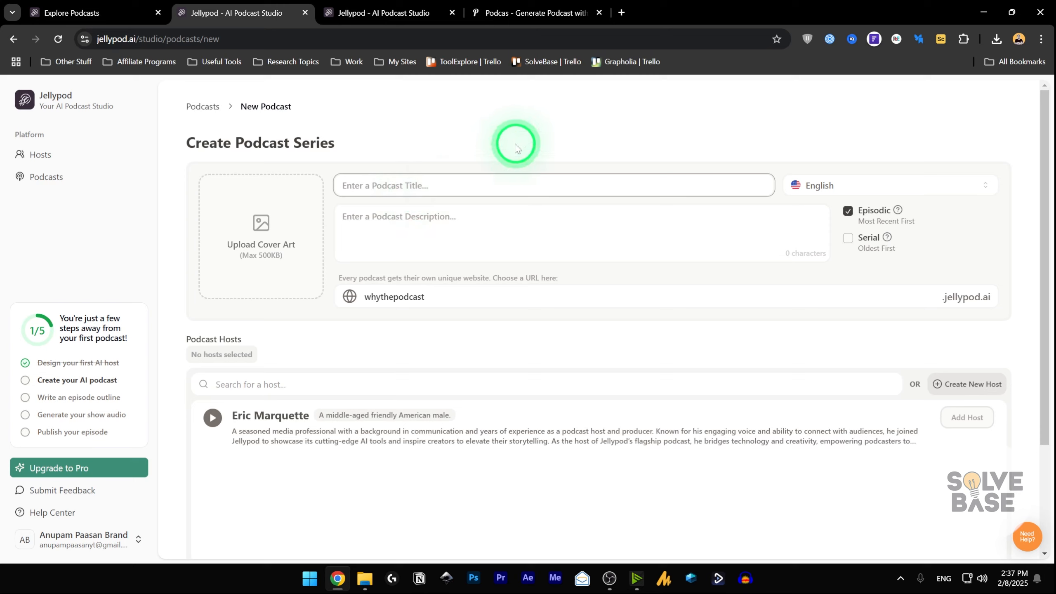
{"action": "left_click", "coordinate": [621, 12]}
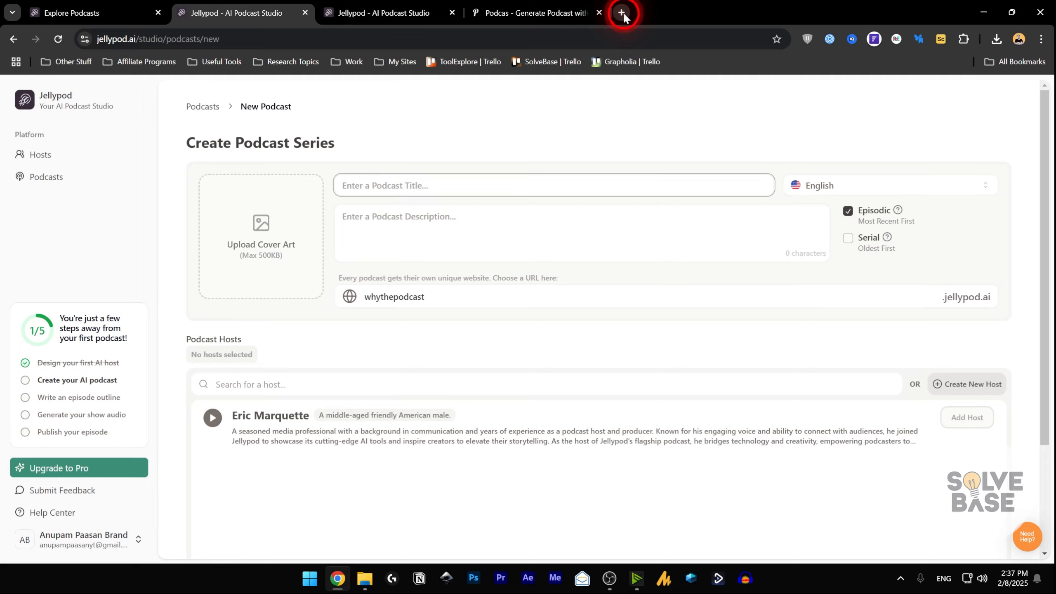
{"action": "type", "text": "c"}
{"action": "key", "text": "Return"}
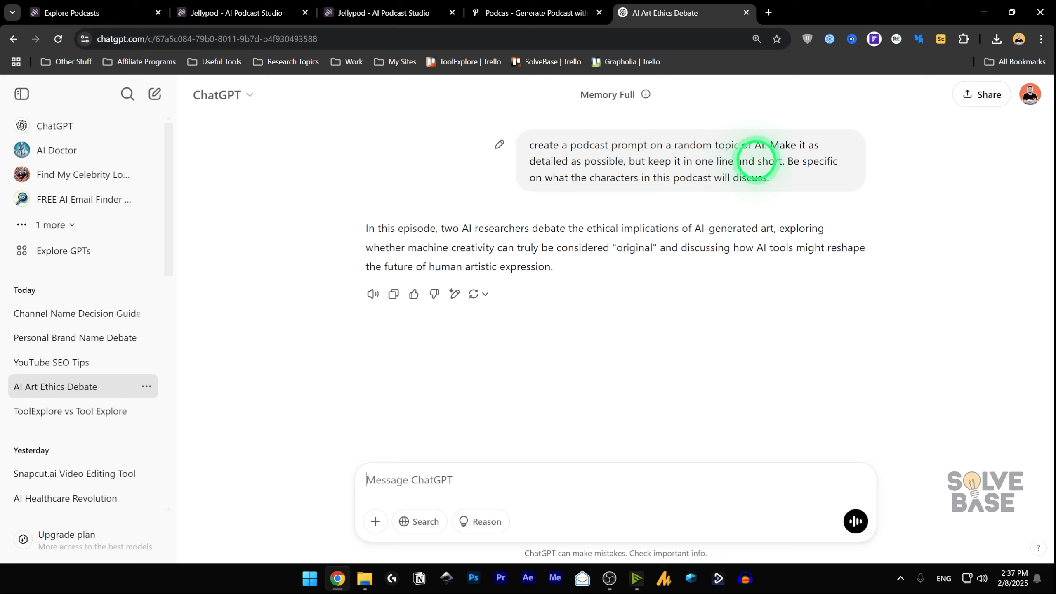
{"action": "left_click_drag", "start_coordinate": [783, 161], "coordinate": [530, 145]}
{"action": "key", "text": "ctrl+c"}
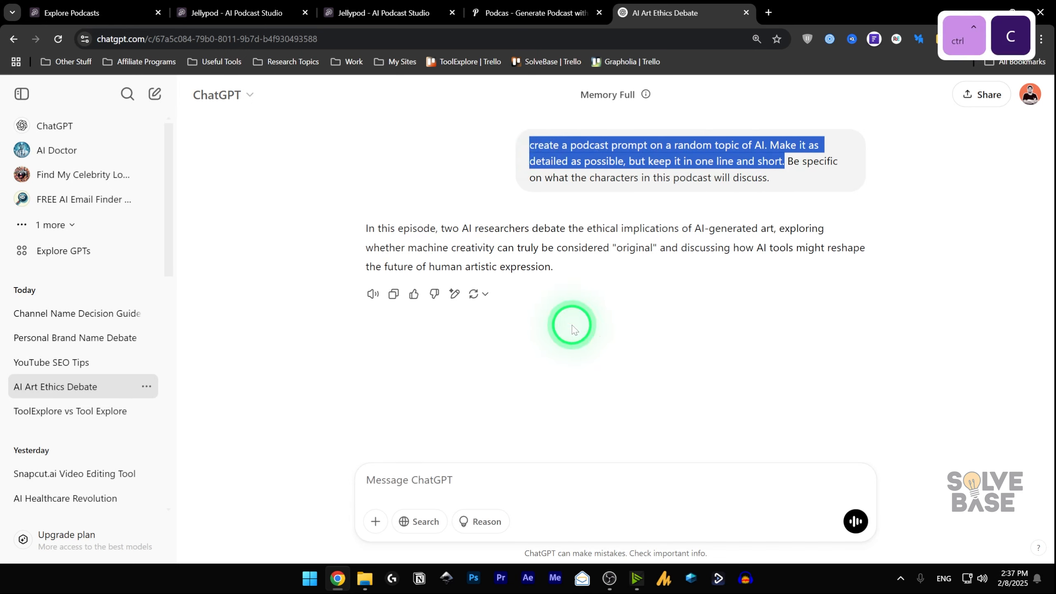
{"action": "left_click", "coordinate": [417, 478]}
{"action": "key", "text": "ctrl+v"}
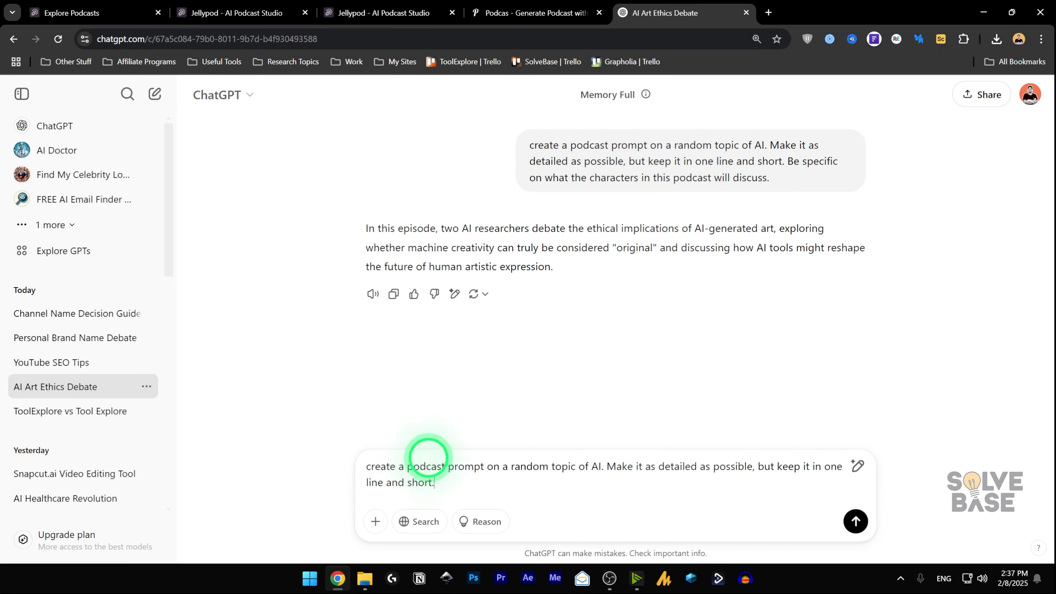
{"action": "key", "text": "Return"}
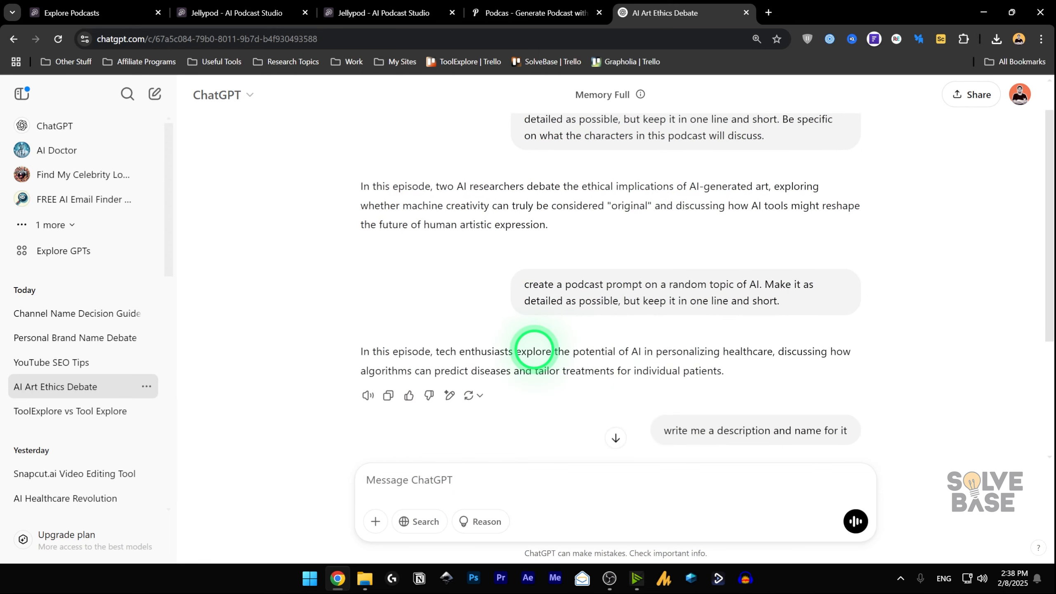
- Copy the podcast name "AI Wellness: The Future of Personalized Healthcare" from the ChatGPT reply into the new Jellypod podcast's title
{"action": "scroll", "coordinate": [536, 351], "scroll_direction": "down", "scroll_amount": 1}
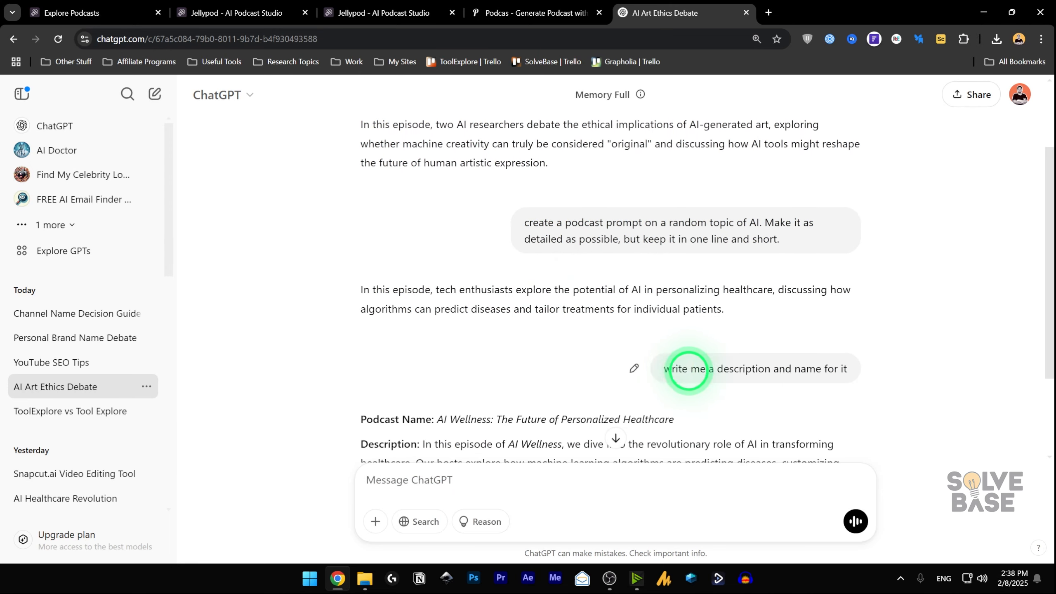
{"action": "scroll", "coordinate": [508, 362], "scroll_direction": "down", "scroll_amount": 1}
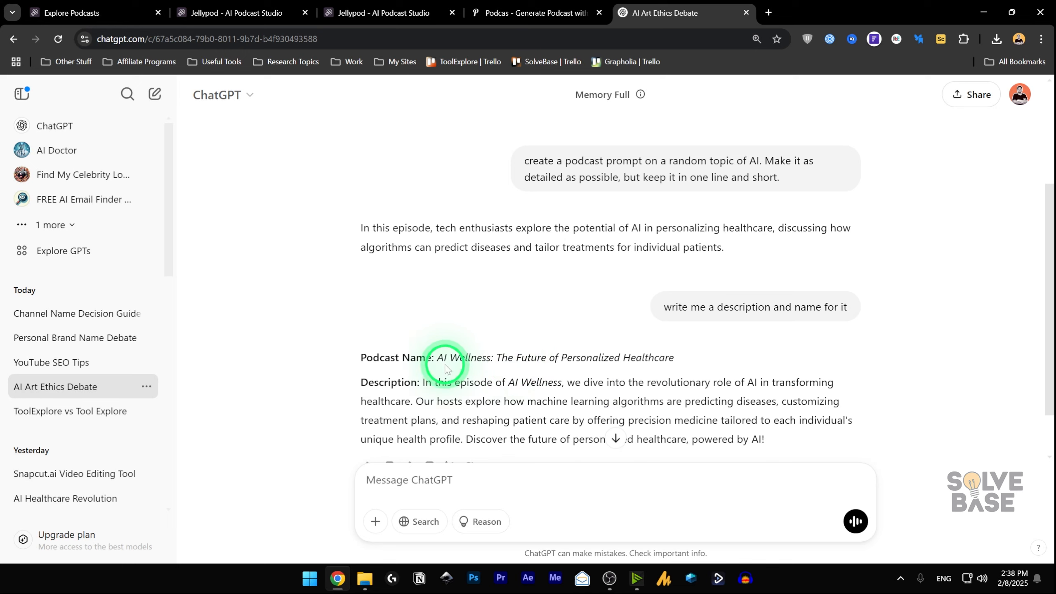
{"action": "left_click_drag", "start_coordinate": [437, 357], "coordinate": [676, 357]}
{"action": "key", "text": "ctrl+c"}
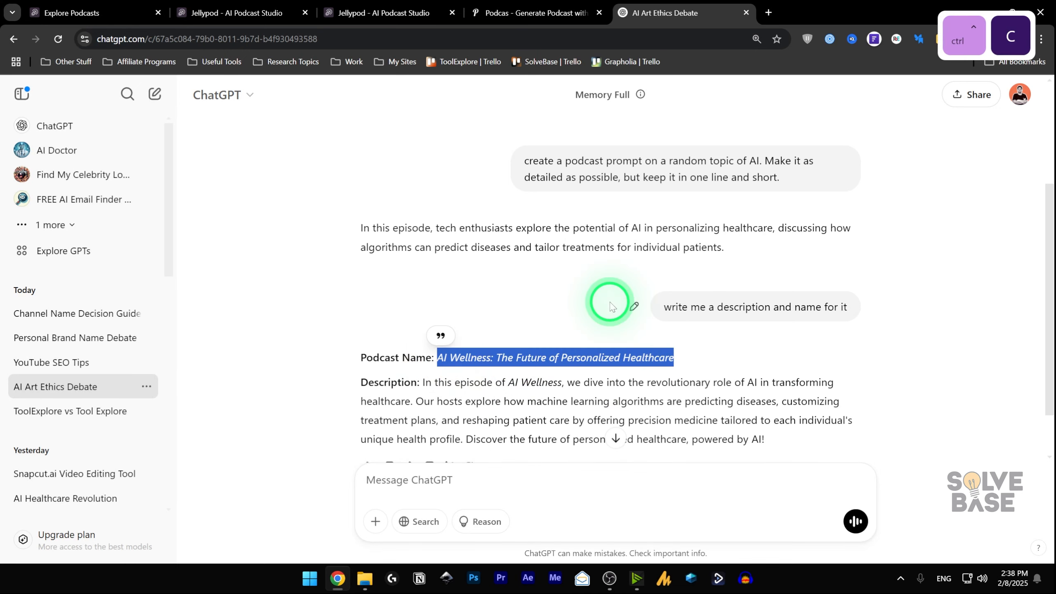
{"action": "left_click", "coordinate": [352, 12]}
{"action": "left_click", "coordinate": [212, 12]}
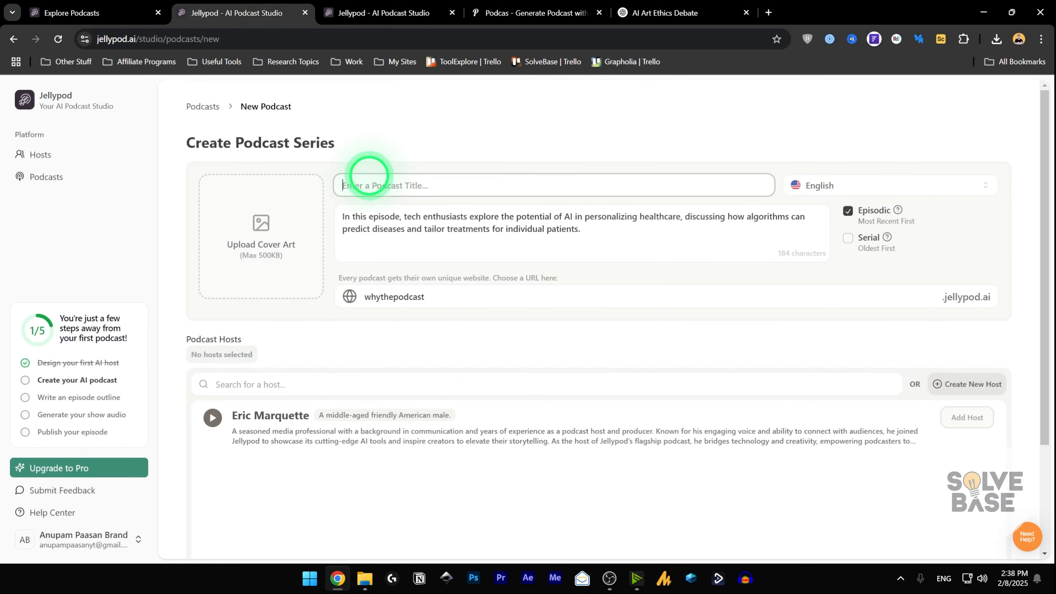
{"action": "left_click", "coordinate": [374, 186]}
{"action": "key", "text": "ctrl+v"}
- Copy the full AI Wellness description from the ChatGPT reply and replace the Jellypod podcast's description with it
{"action": "left_click", "coordinate": [678, 12]}
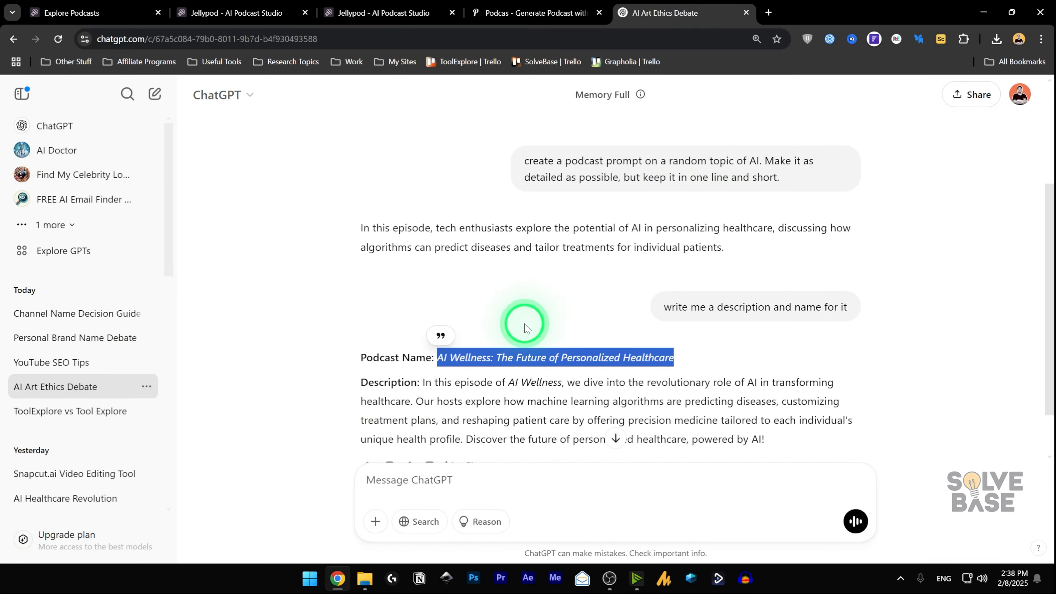
{"action": "left_click_drag", "start_coordinate": [422, 382], "coordinate": [559, 424]}
{"action": "left_click", "coordinate": [453, 393]}
{"action": "left_click_drag", "start_coordinate": [423, 382], "coordinate": [766, 436]}
{"action": "key", "text": "ctrl+c"}
{"action": "left_click", "coordinate": [241, 13]}
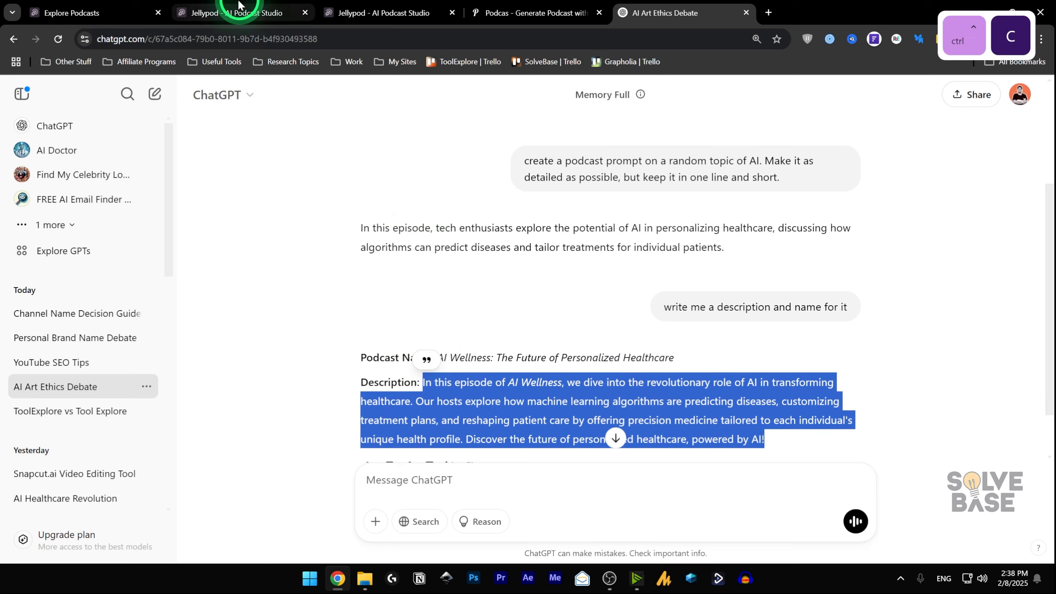
{"action": "left_click", "coordinate": [419, 246]}
{"action": "left_click_drag", "start_coordinate": [605, 233], "coordinate": [243, 205]}
{"action": "key", "text": "ctrl+v"}
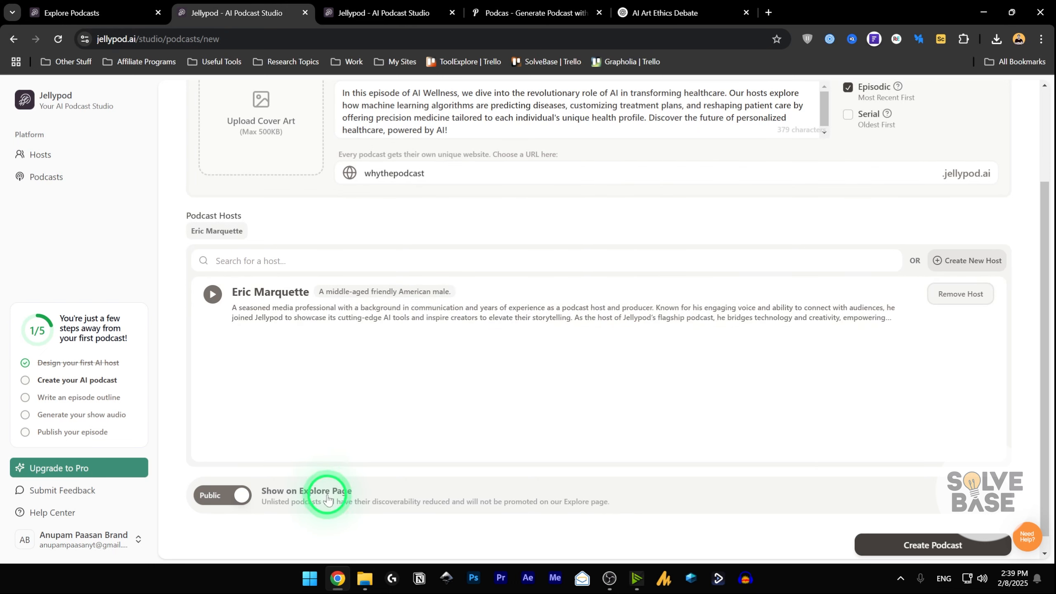
- Make the podcast unlisted on the Explore page and create it
{"action": "left_click", "coordinate": [223, 498]}
{"action": "left_click", "coordinate": [900, 548]}
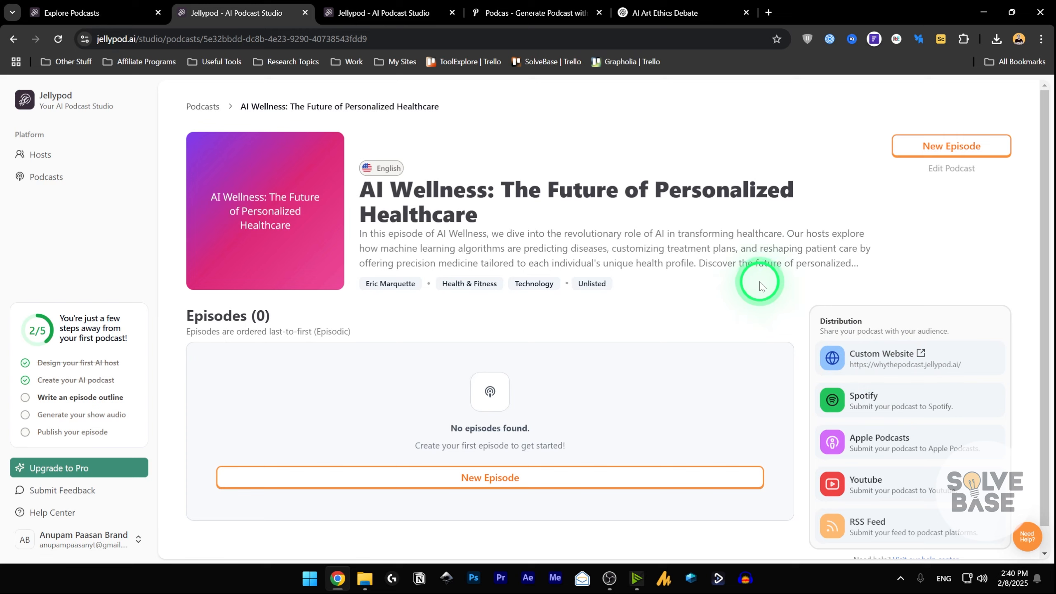
- View the podcast's custom website from its distribution options, and return to the podcast's studio page
{"action": "scroll", "coordinate": [528, 245], "scroll_direction": "down", "scroll_amount": 1}
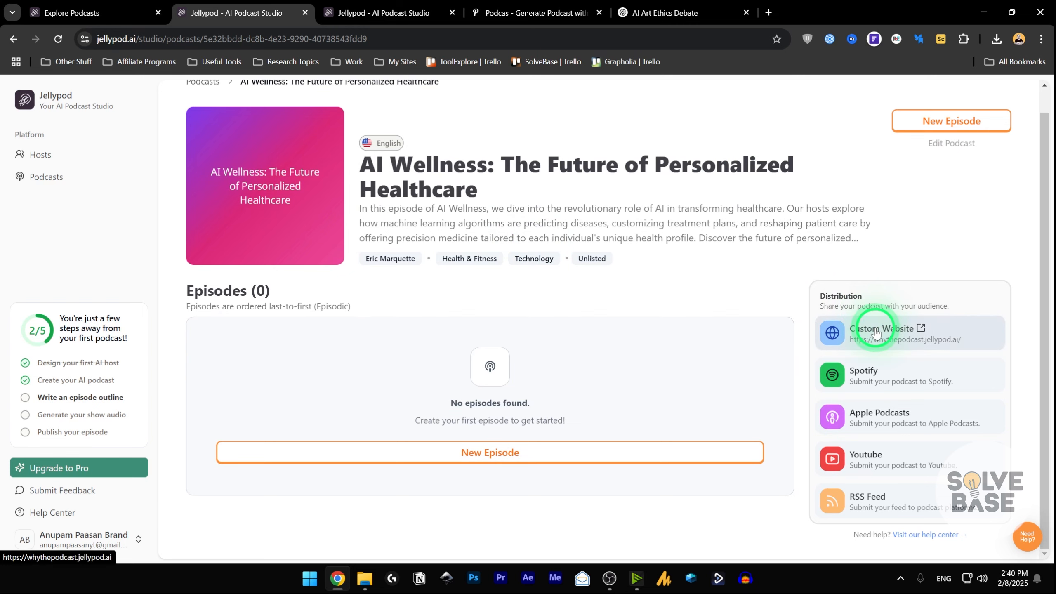
{"action": "left_click", "coordinate": [901, 333]}
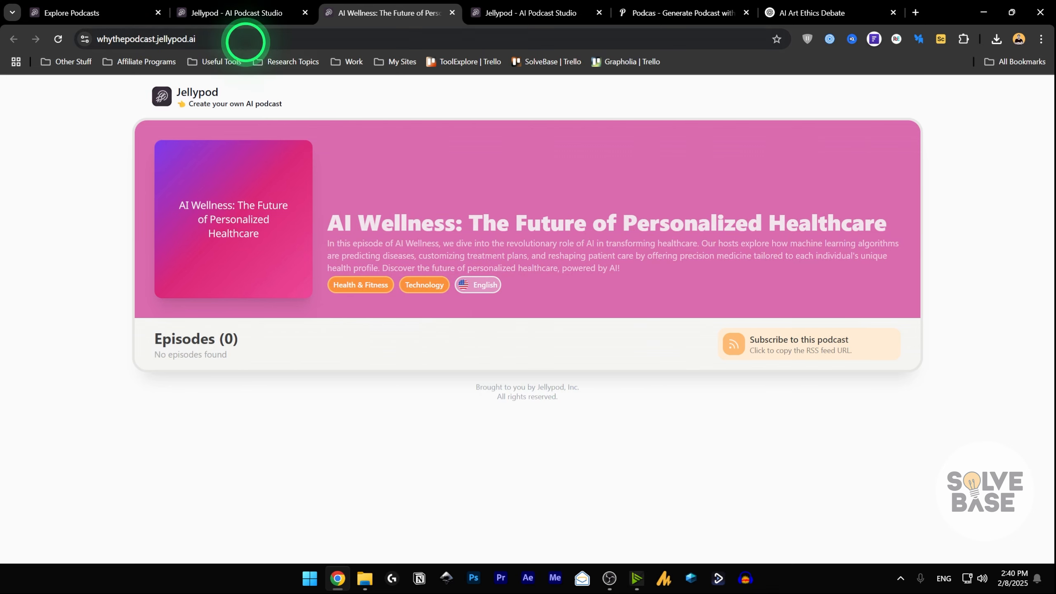
{"action": "left_click", "coordinate": [212, 13]}
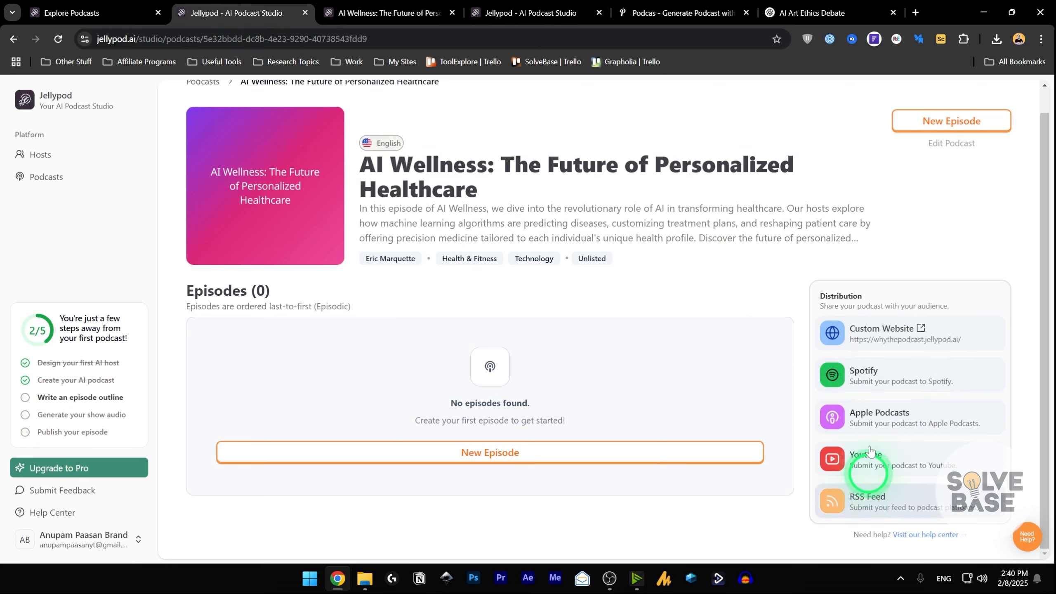
- Start a new episode and copy the one-line prompt about AI in personalizing healthcare from the ChatGPT reply
{"action": "left_click", "coordinate": [478, 460]}
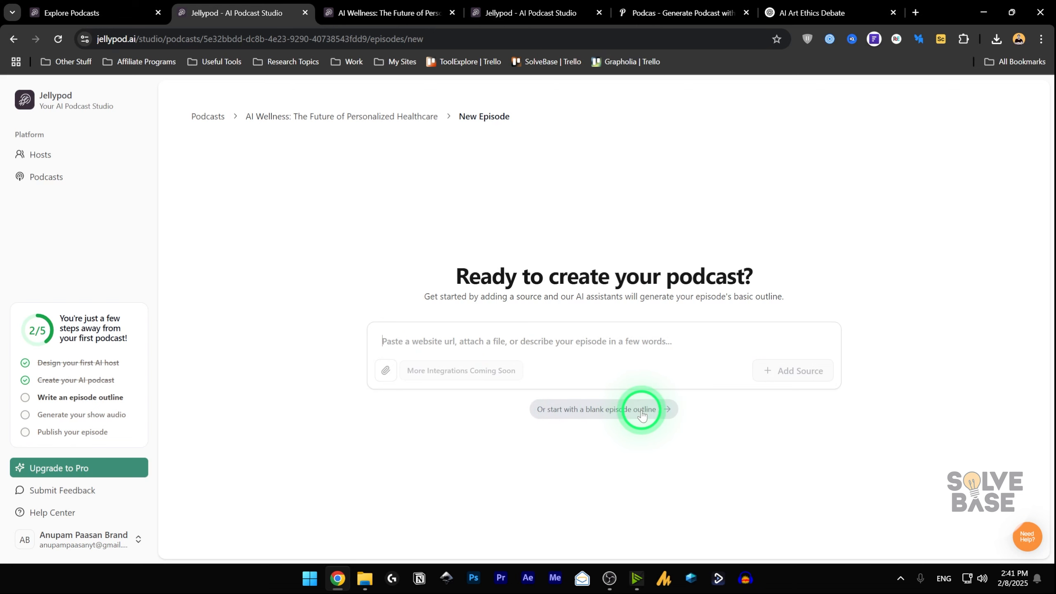
{"action": "left_click", "coordinate": [801, 9]}
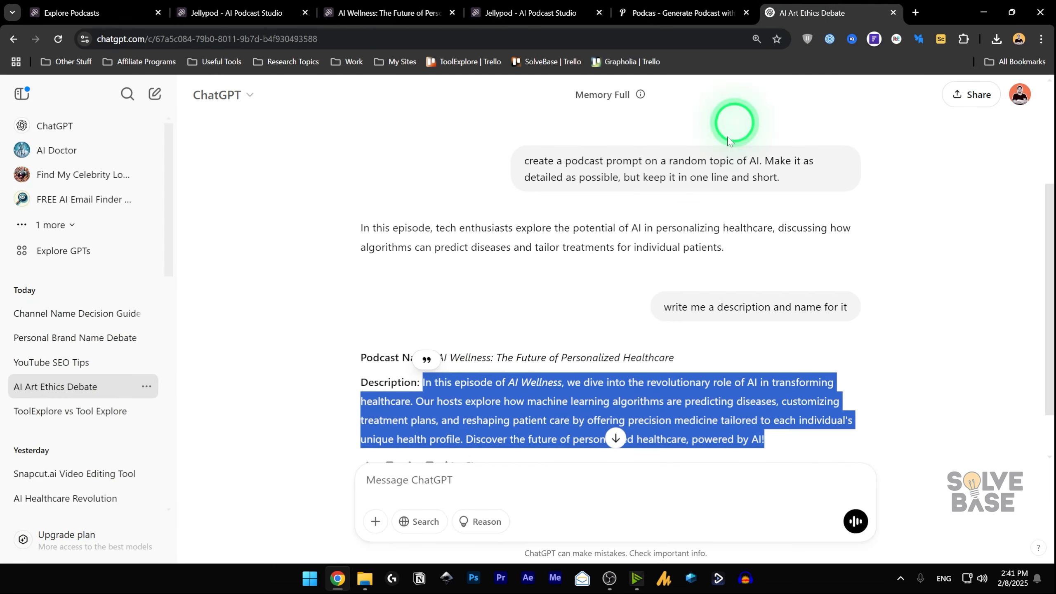
{"action": "left_click", "coordinate": [530, 326]}
{"action": "scroll", "coordinate": [584, 231], "scroll_direction": "up", "scroll_amount": 1}
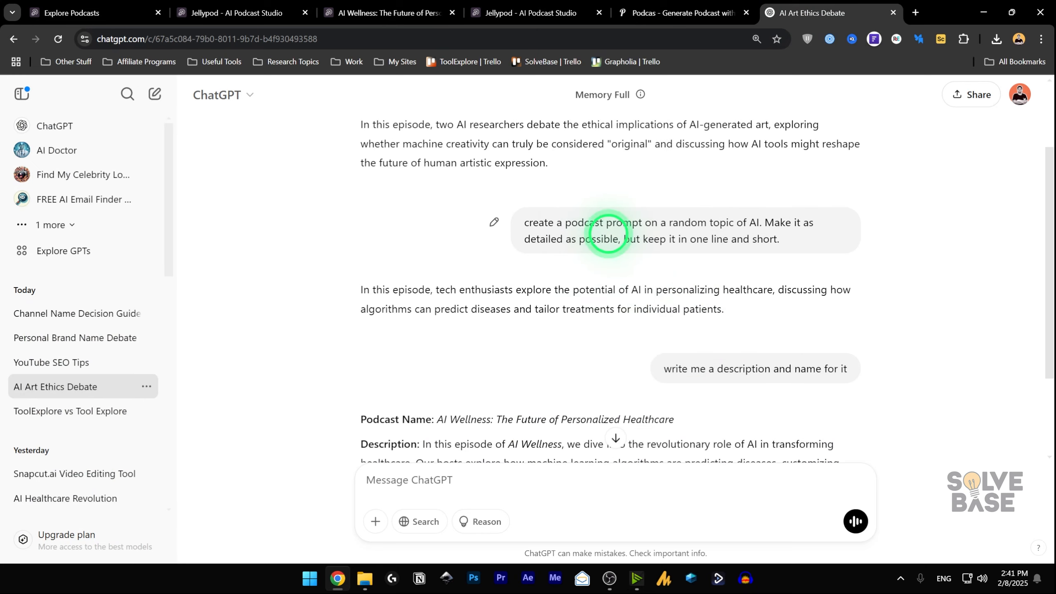
{"action": "left_click_drag", "start_coordinate": [726, 310], "coordinate": [360, 287]}
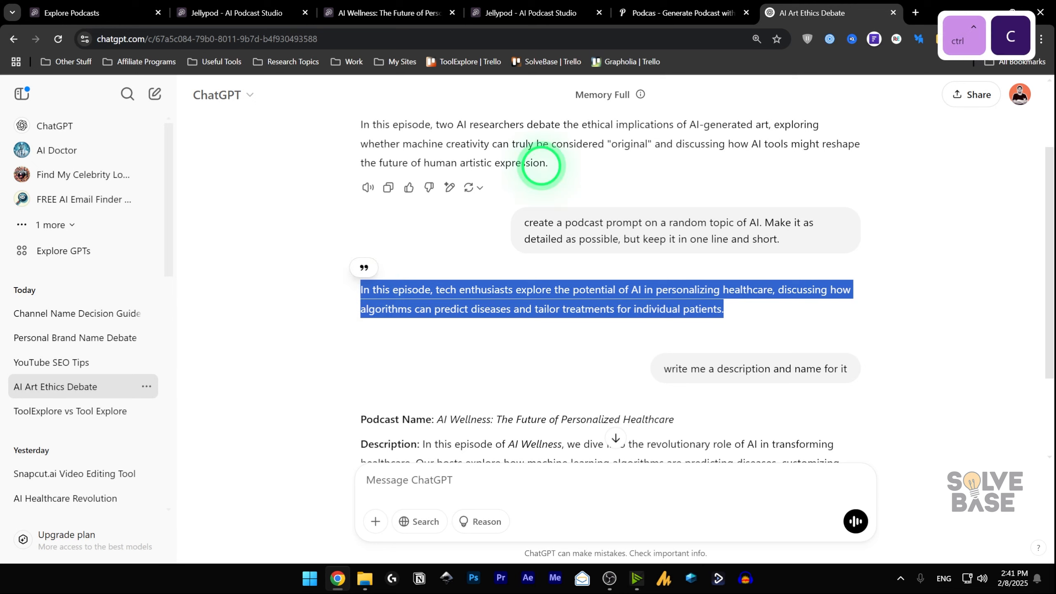
- Add the copied prompt as the new Jellypod episode's source and create the episode outline from it
{"action": "left_click", "coordinate": [239, 12]}
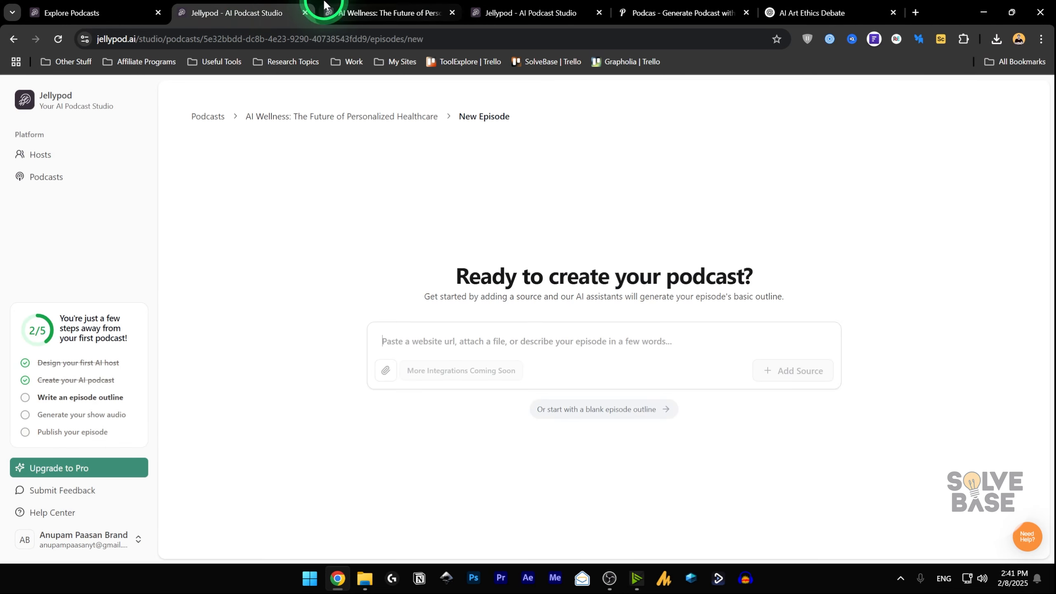
{"action": "left_click", "coordinate": [590, 337]}
{"action": "key", "text": "ctrl+v"}
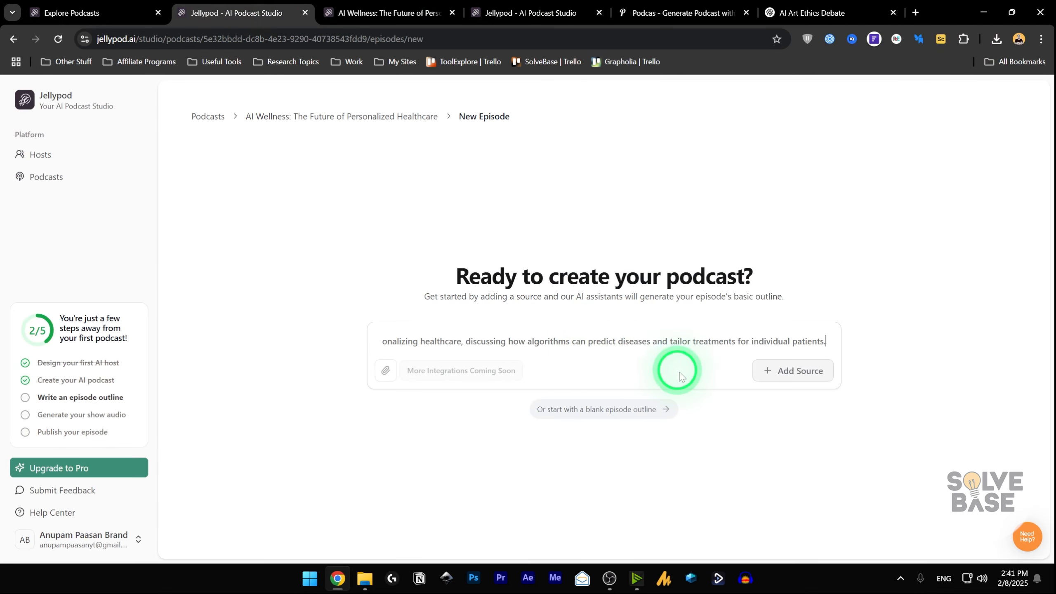
{"action": "left_click", "coordinate": [801, 368]}
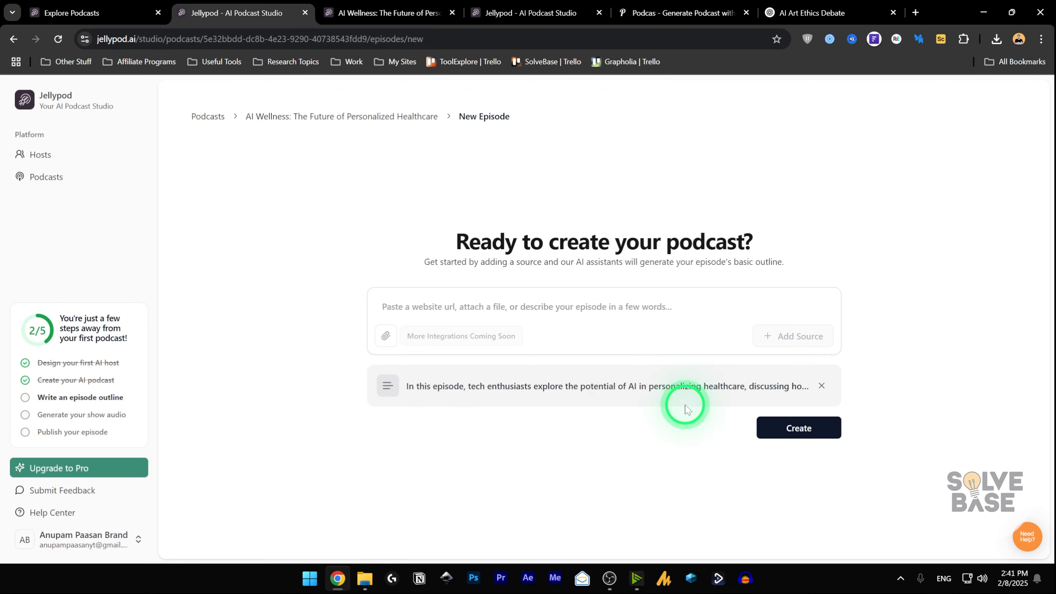
{"action": "left_click", "coordinate": [795, 435]}
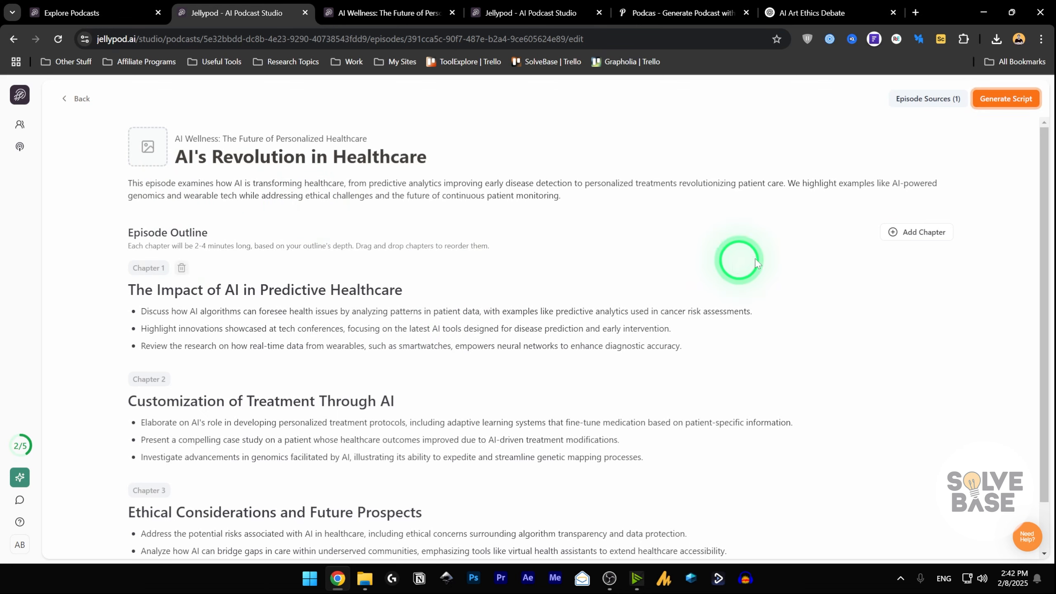
- Move the "Ethical Considerations and Future Prospects" chapter ahead of "Customization of Treatment Through AI", and return it to third place
{"action": "scroll", "coordinate": [588, 312], "scroll_direction": "down", "scroll_amount": 1}
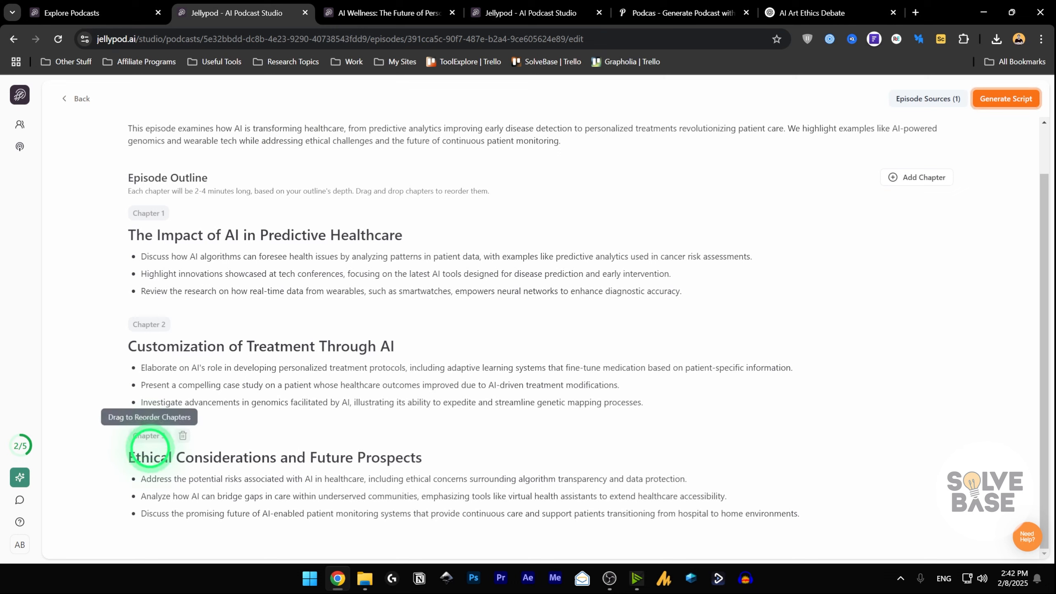
{"action": "left_click_drag", "start_coordinate": [149, 433], "coordinate": [151, 324]}
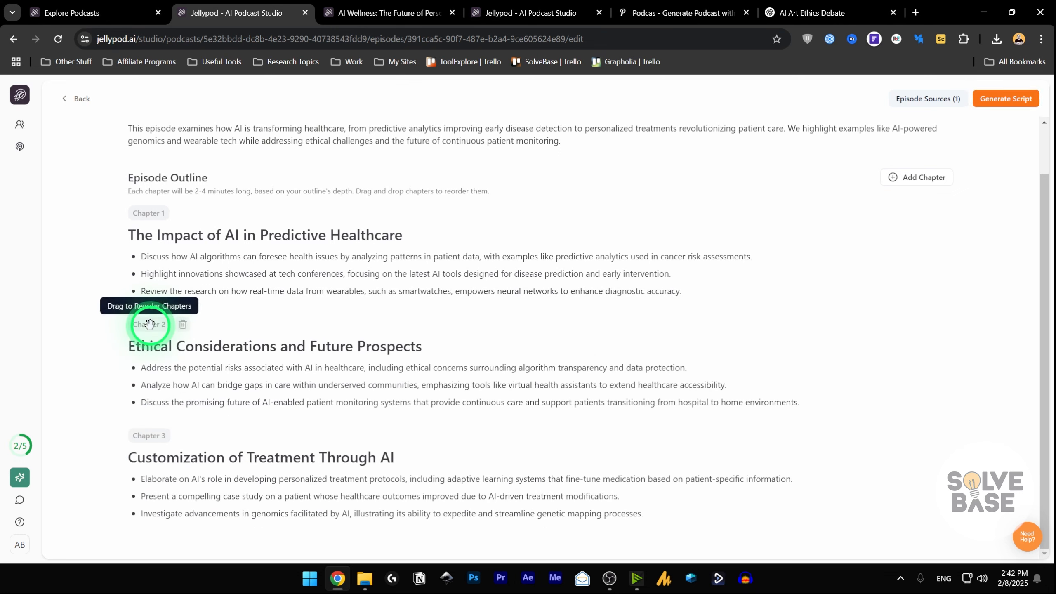
{"action": "left_click_drag", "start_coordinate": [153, 326], "coordinate": [154, 454]}
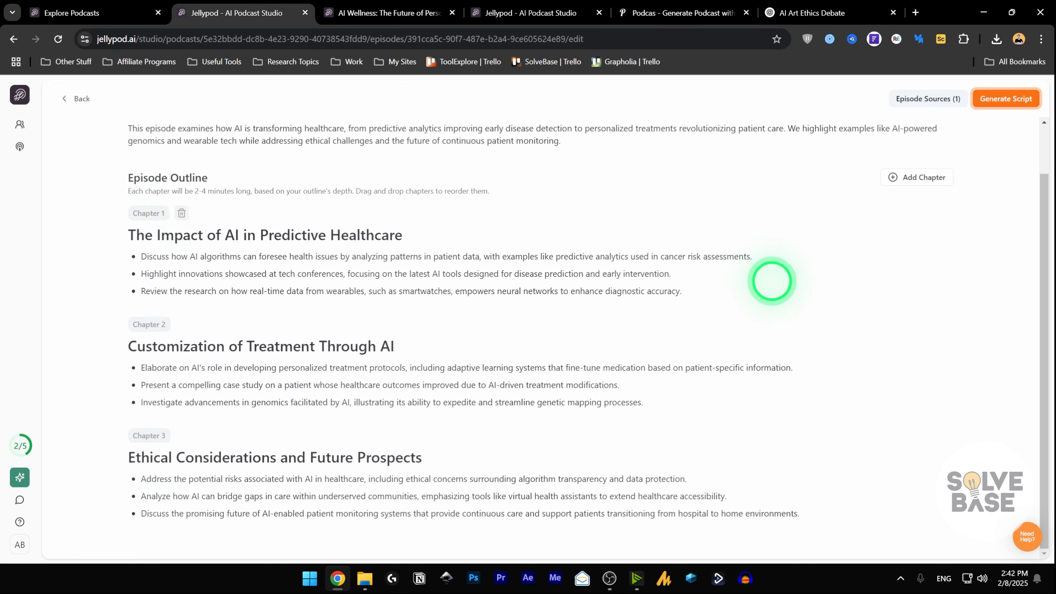
- Generate the episode script from the three-chapter outline and review the dialogue in the transcript
{"action": "scroll", "coordinate": [894, 195], "scroll_direction": "up", "scroll_amount": 2}
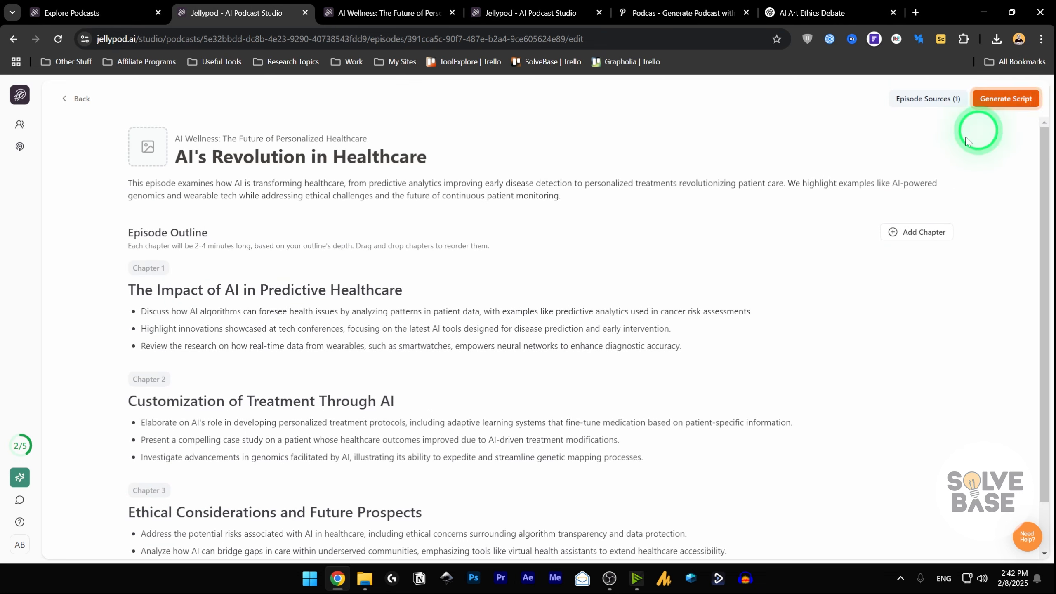
{"action": "left_click", "coordinate": [1015, 100]}
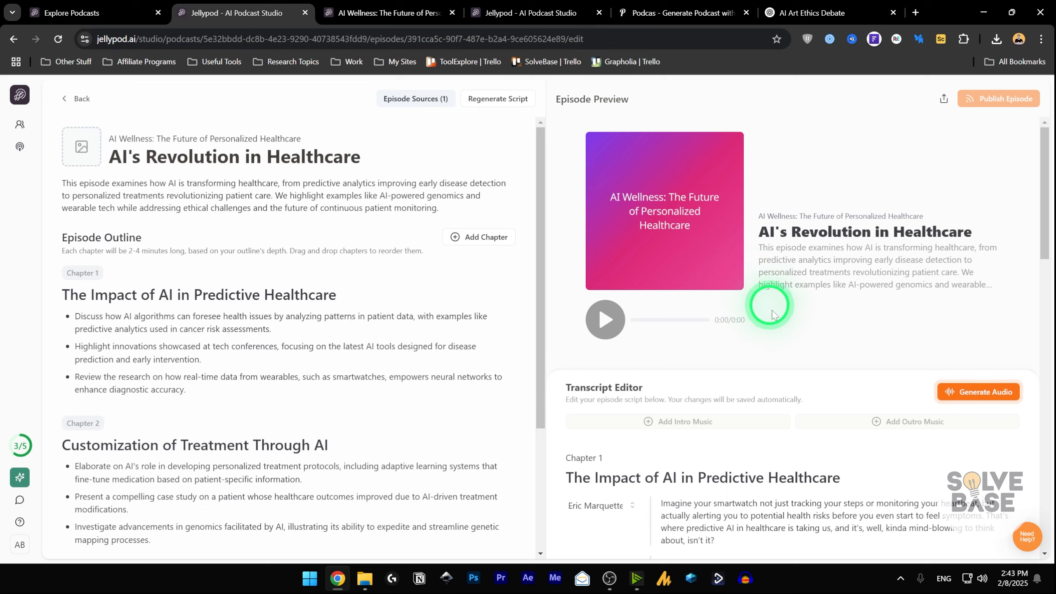
{"action": "scroll", "coordinate": [782, 311], "scroll_direction": "down", "scroll_amount": 3}
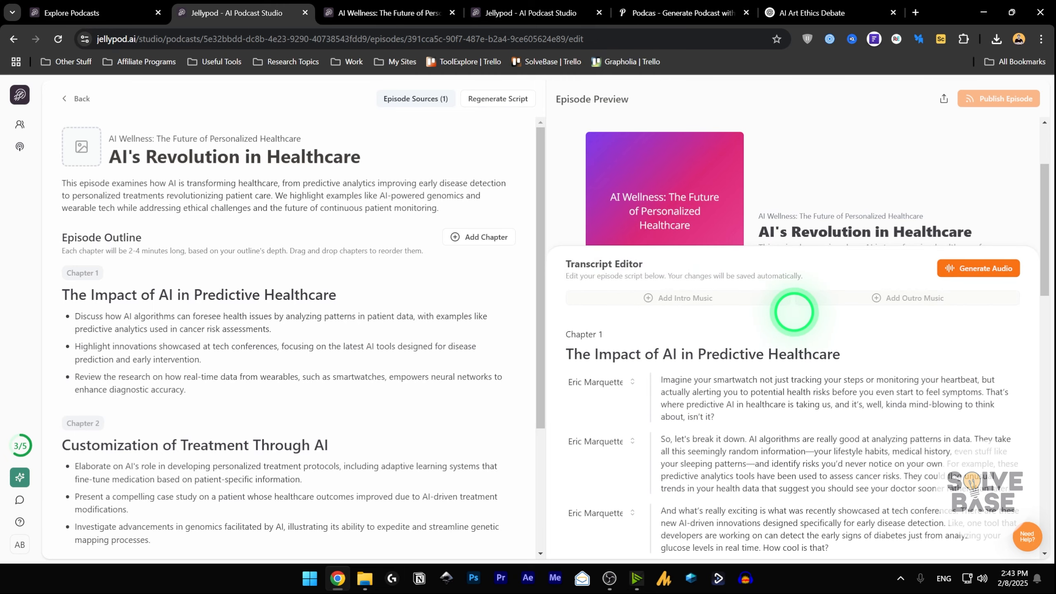
{"action": "scroll", "coordinate": [794, 312], "scroll_direction": "down", "scroll_amount": 3}
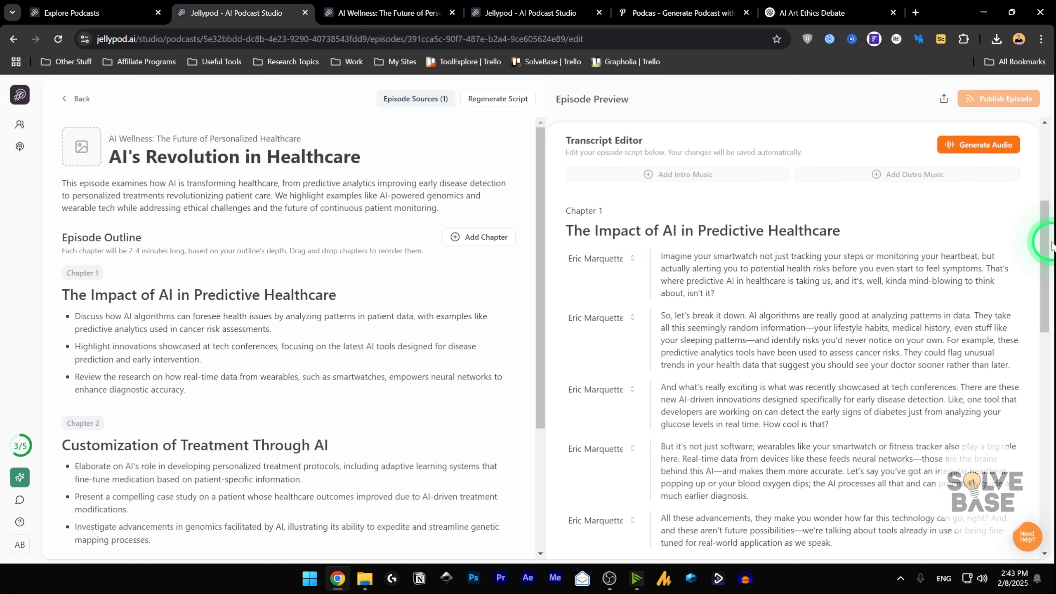
{"action": "scroll", "coordinate": [711, 246], "scroll_direction": "down", "scroll_amount": 1}
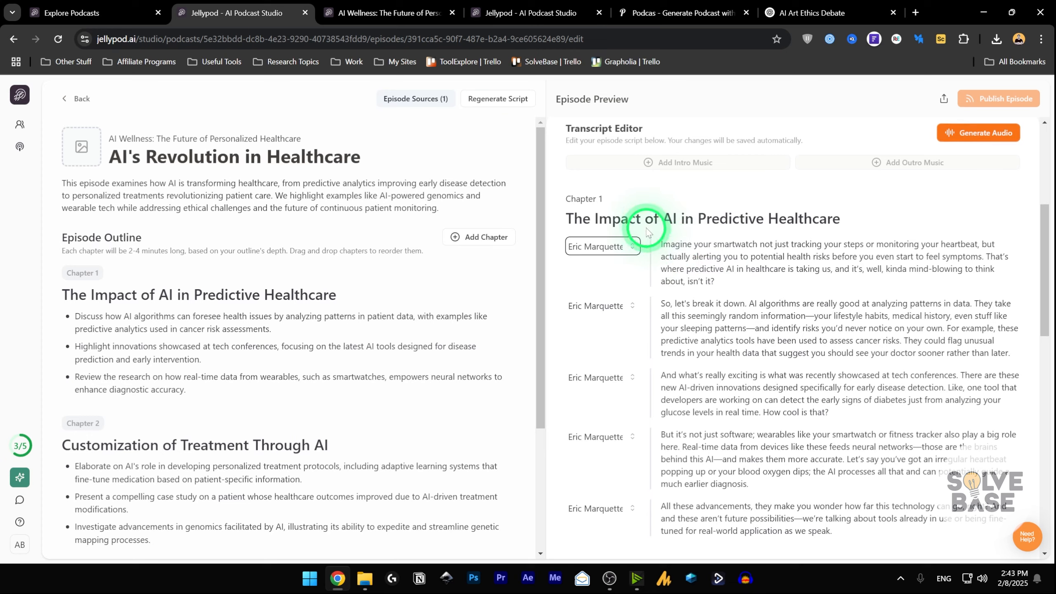
{"action": "scroll", "coordinate": [683, 329], "scroll_direction": "down", "scroll_amount": 3}
{"action": "scroll", "coordinate": [677, 297], "scroll_direction": "up", "scroll_amount": 2}
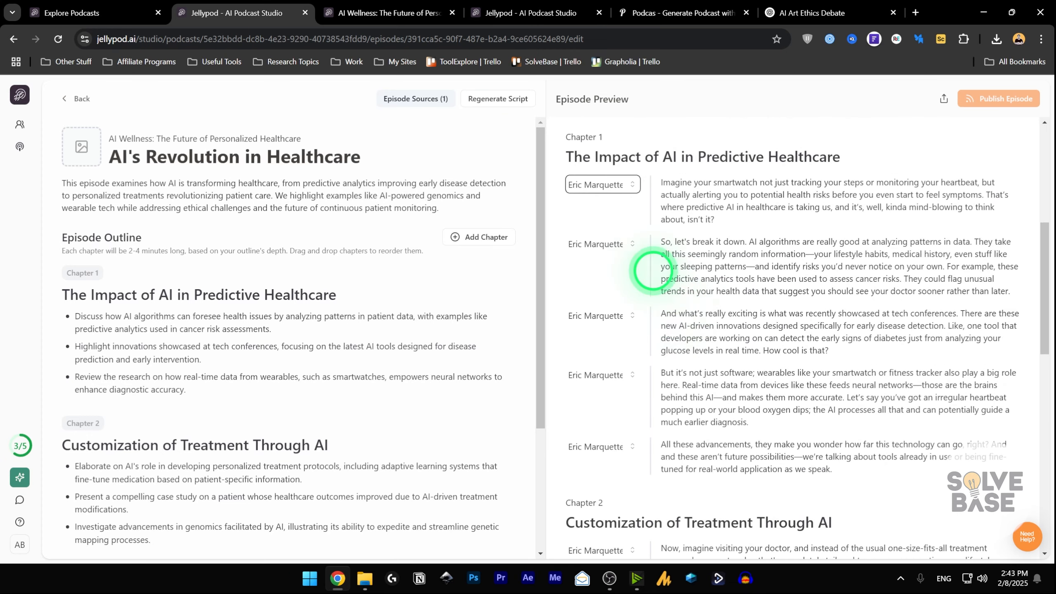
{"action": "left_click_drag", "start_coordinate": [1039, 290], "coordinate": [1041, 479]}
{"action": "left_click_drag", "start_coordinate": [1041, 479], "coordinate": [1041, 486]}
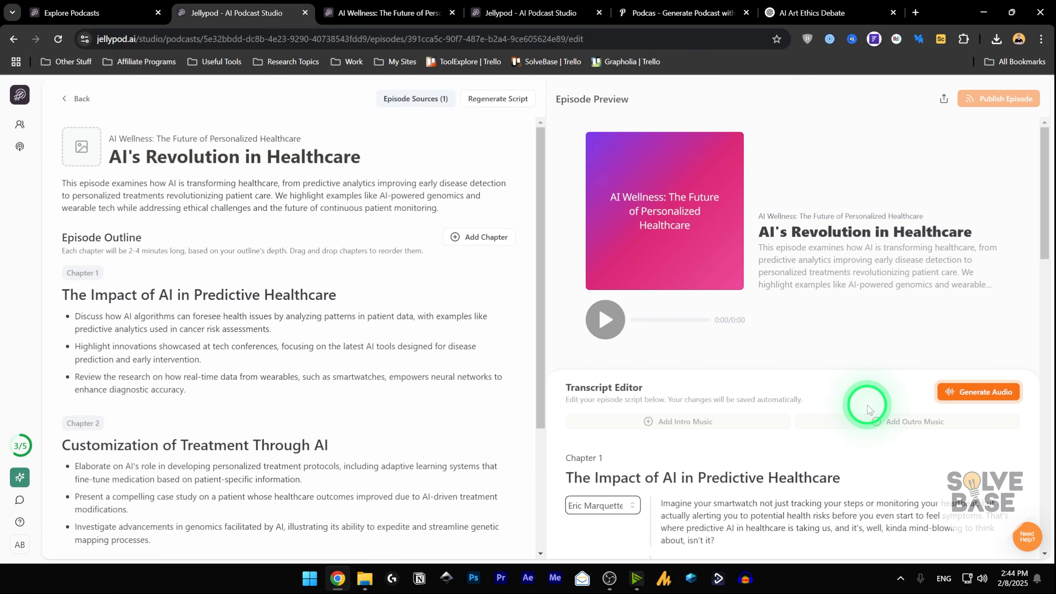
- Try adding "aa" to the Chapter 1 transcript text and undo the edit
{"action": "scroll", "coordinate": [860, 415], "scroll_direction": "down", "scroll_amount": 1}
{"action": "left_click", "coordinate": [728, 453]}
{"action": "scroll", "coordinate": [751, 402], "scroll_direction": "down", "scroll_amount": 3}
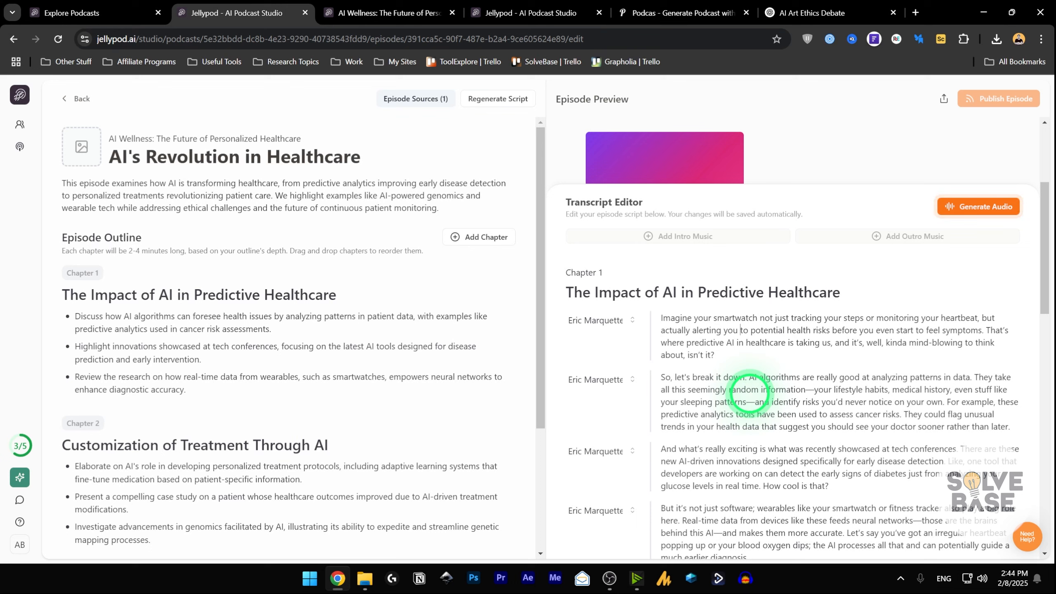
{"action": "left_click", "coordinate": [903, 414]}
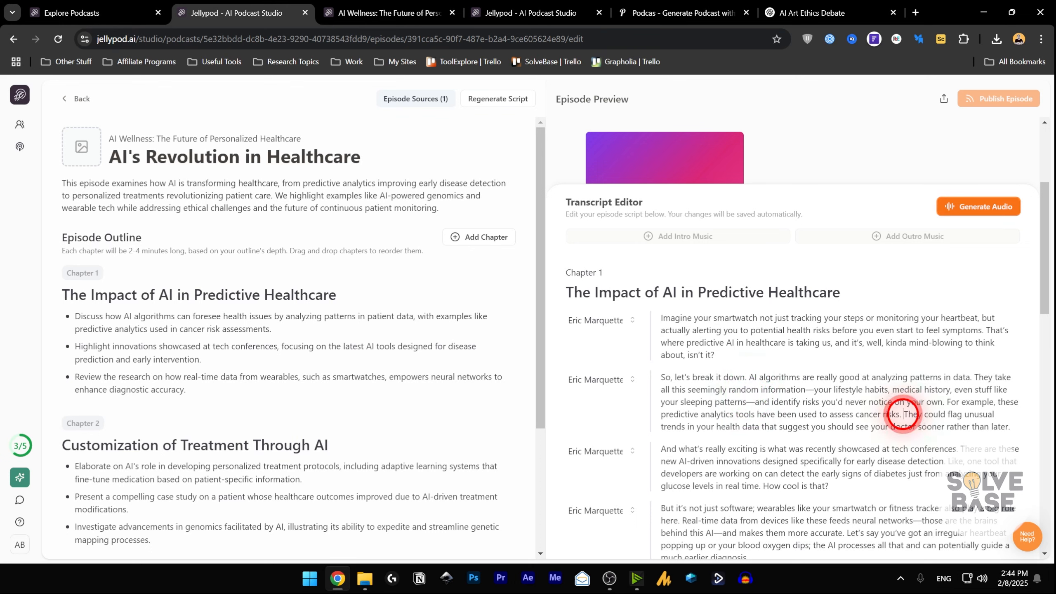
{"action": "type", "text": "aa"}
{"action": "key", "text": "ctrl+z"}
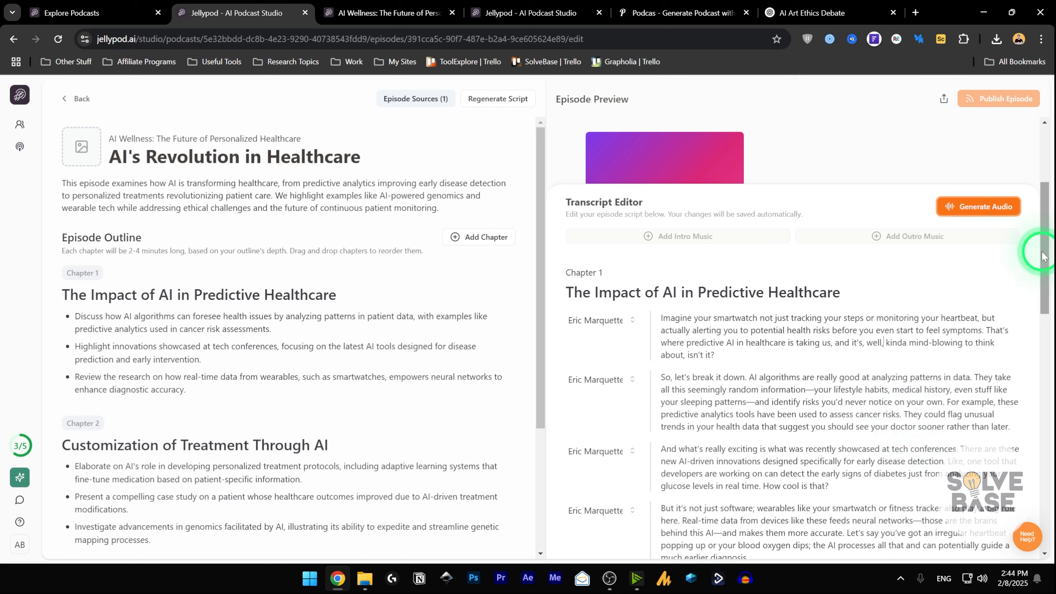
- Generate the episode's audio from the transcript
{"action": "left_click", "coordinate": [984, 208]}
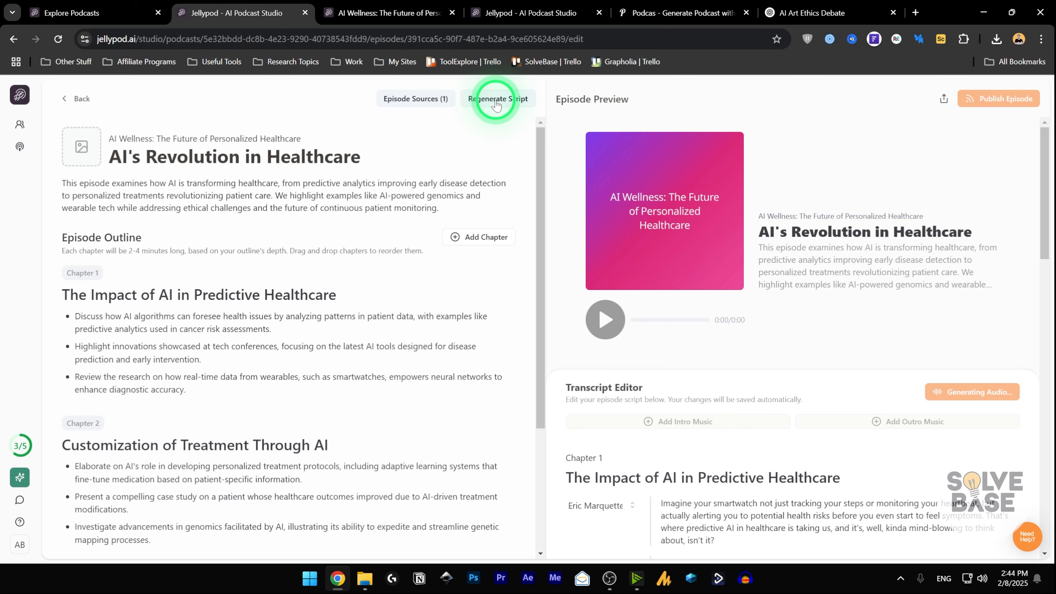
{"action": "scroll", "coordinate": [295, 266], "scroll_direction": "down", "scroll_amount": 2}
{"action": "scroll", "coordinate": [300, 259], "scroll_direction": "up", "scroll_amount": 2}
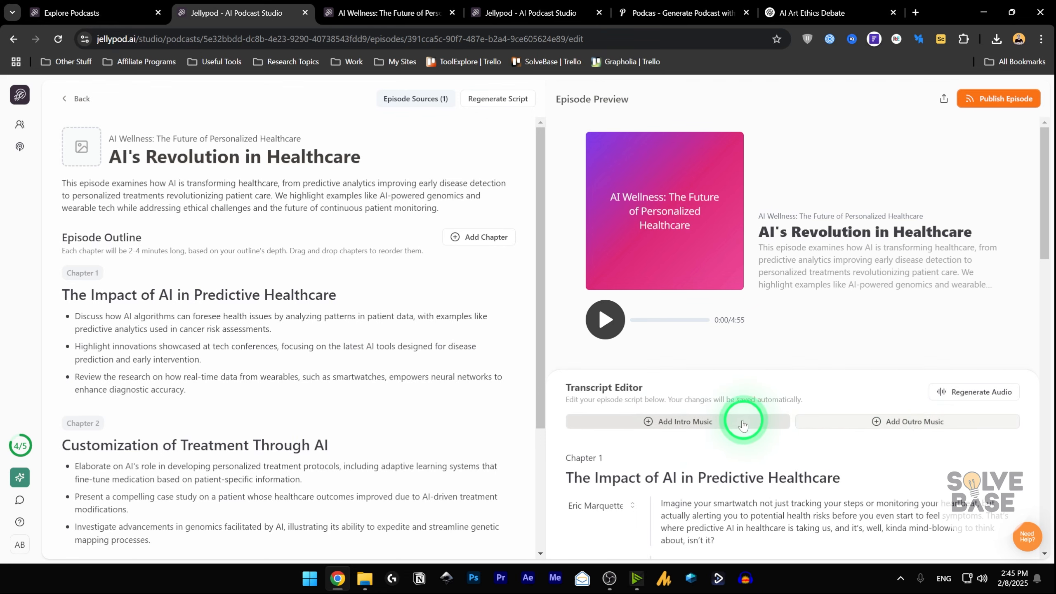
- Check the intro music upload option without adding a file, and play the generated episode's preview
{"action": "left_click", "coordinate": [680, 422]}
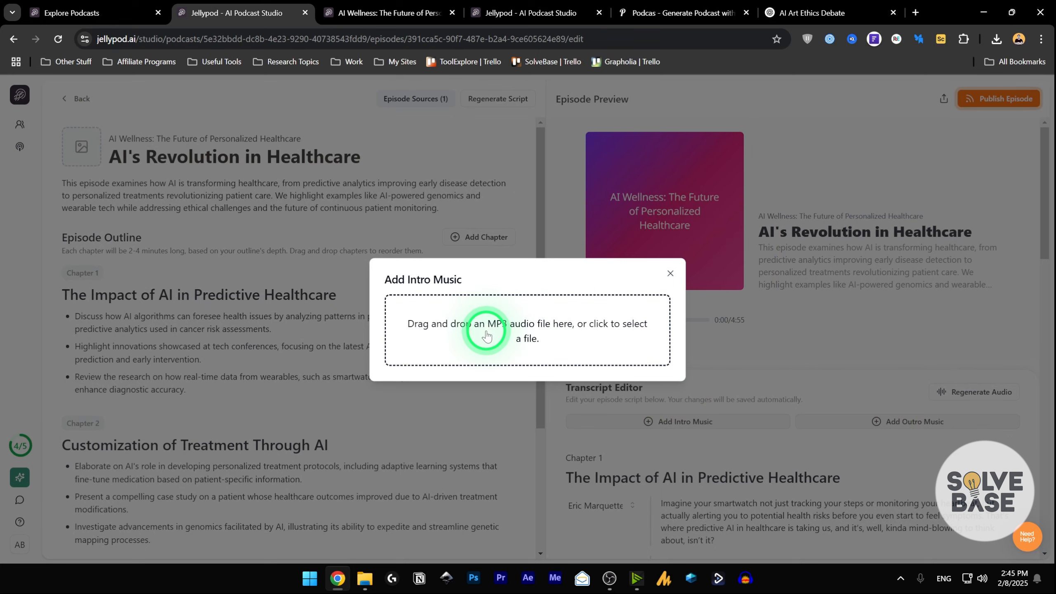
{"action": "key", "text": "Escape"}
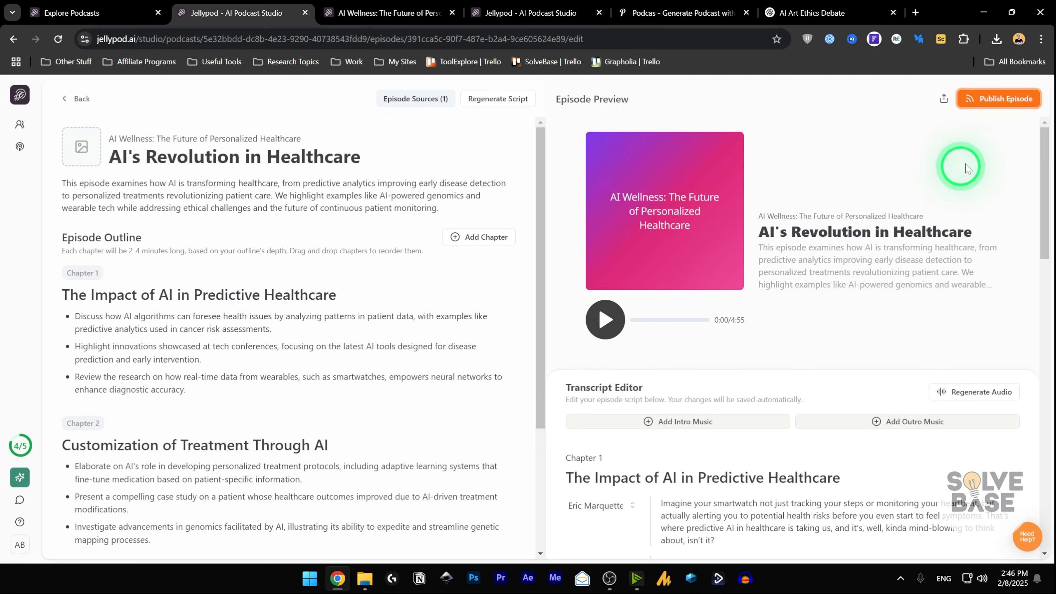
{"action": "left_click", "coordinate": [603, 322]}
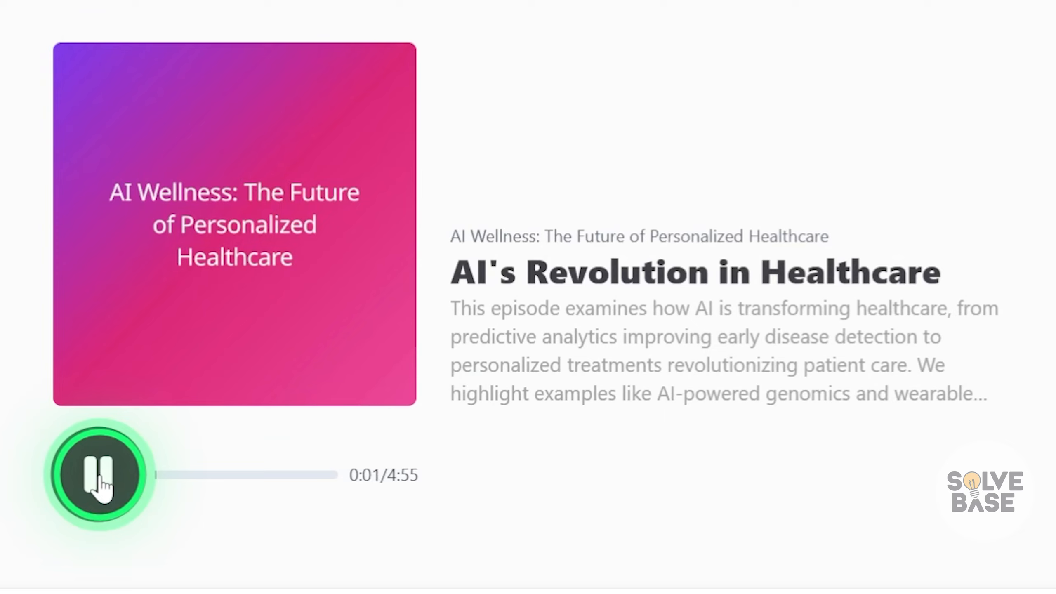
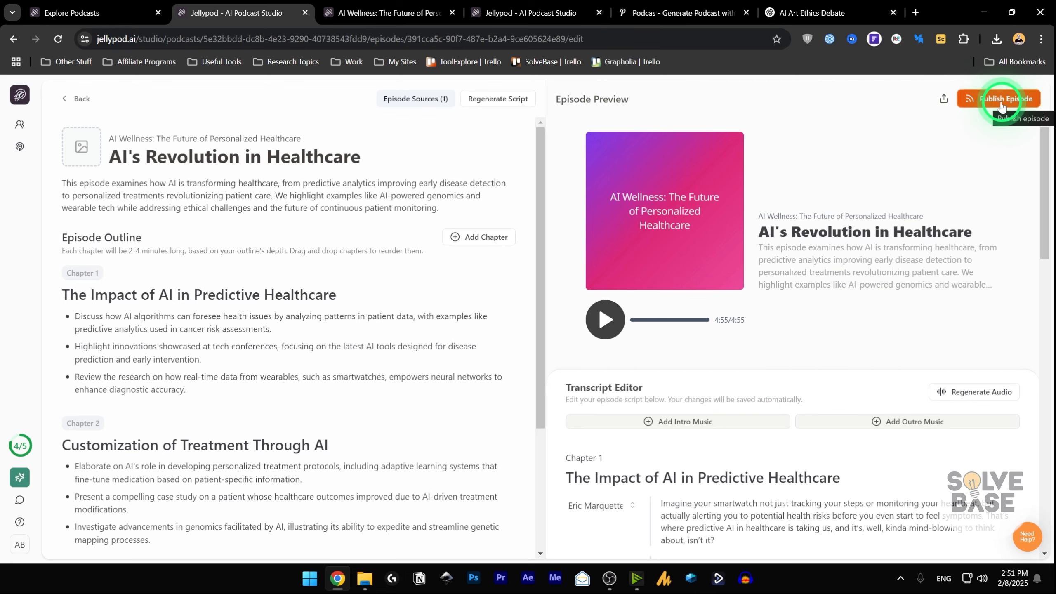
- Save and publish the episode "AI's Revolution in Healthcare"
{"action": "left_click", "coordinate": [1002, 106]}
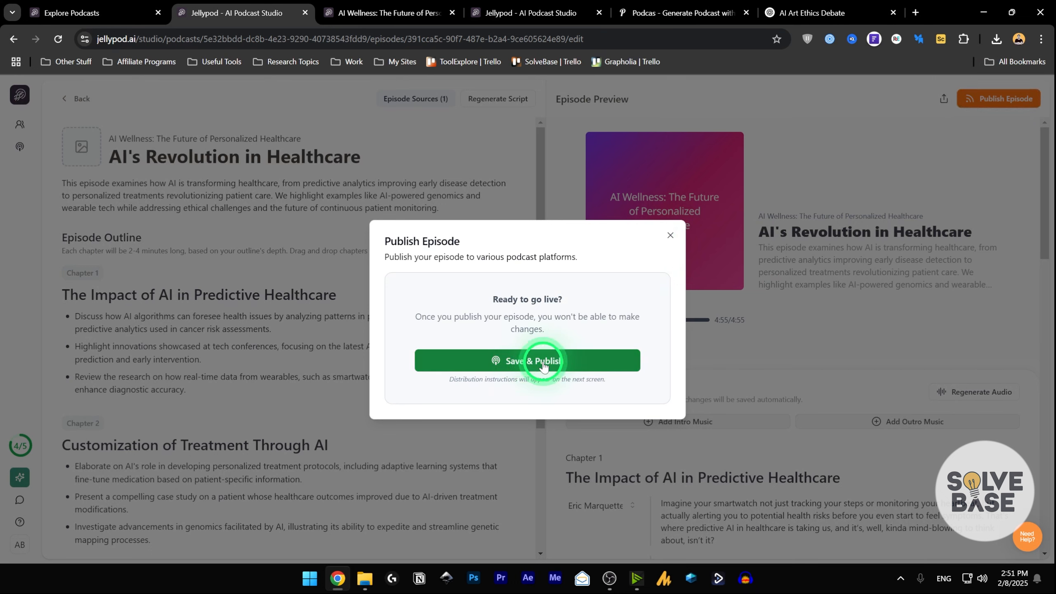
{"action": "left_click", "coordinate": [543, 361]}
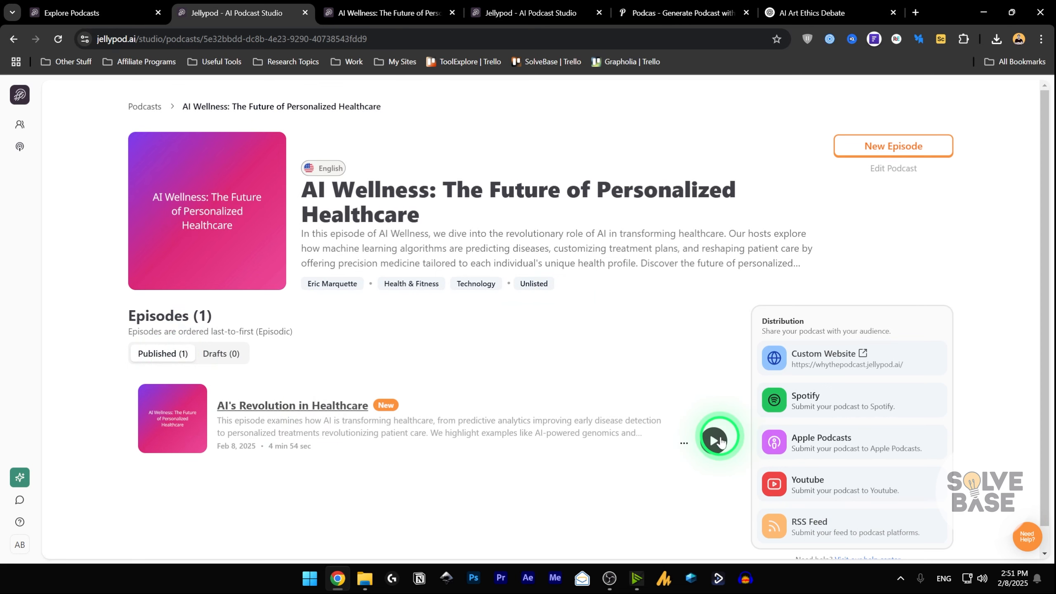
- View the published episode's options, look at the new episode page, and return to the podcast's page
{"action": "left_click", "coordinate": [685, 446]}
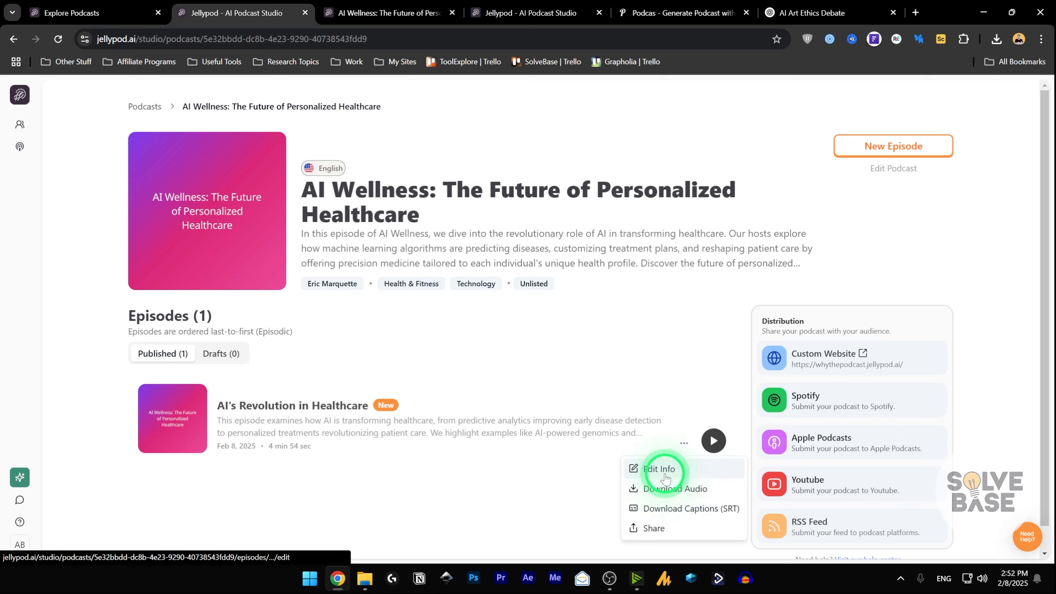
{"action": "left_click", "coordinate": [653, 468]}
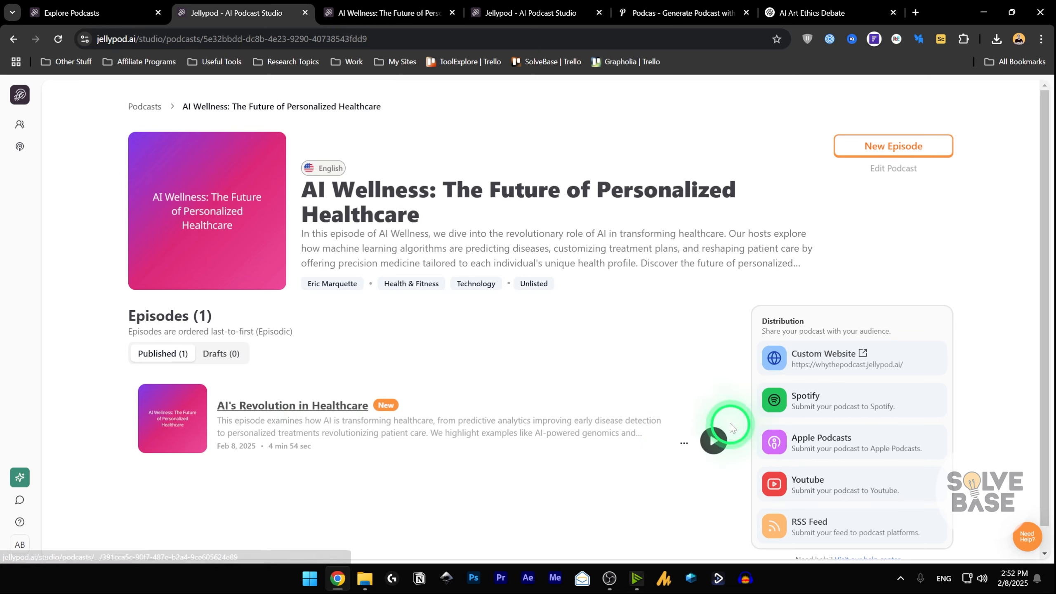
{"action": "left_click", "coordinate": [892, 148]}
{"action": "left_click", "coordinate": [273, 119]}
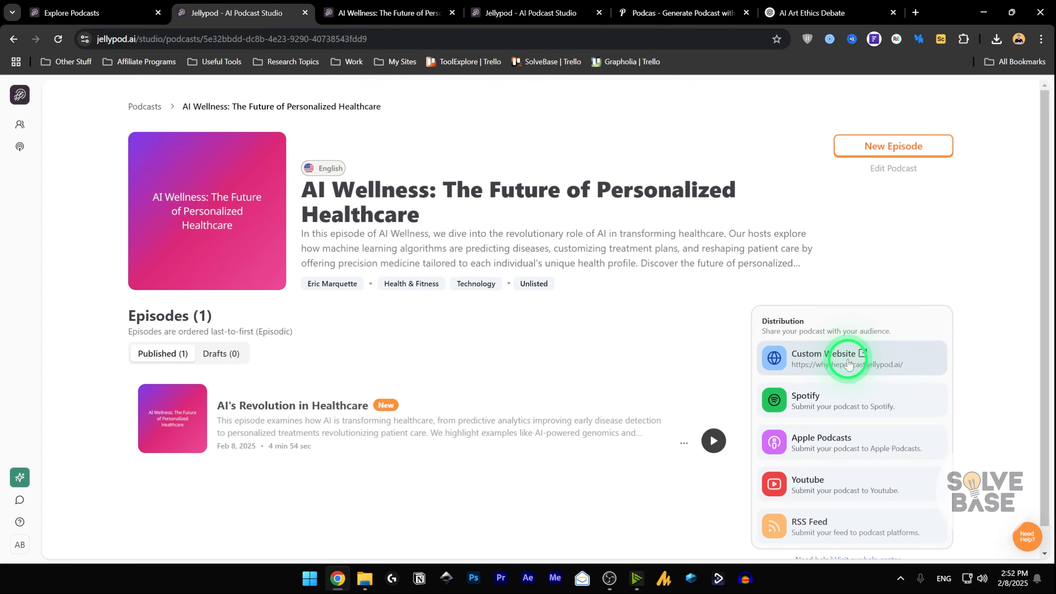
- Open the podcast's custom website, play "AI's Revolution in Healthcare" there, and return to the Jellypod studio
{"action": "left_click", "coordinate": [848, 363]}
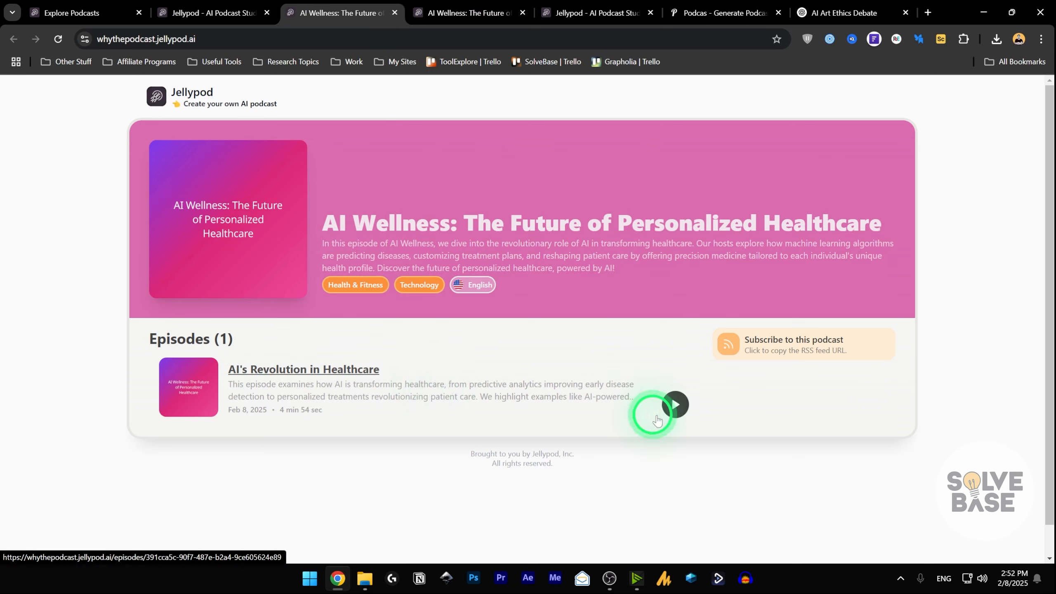
{"action": "left_click", "coordinate": [676, 406]}
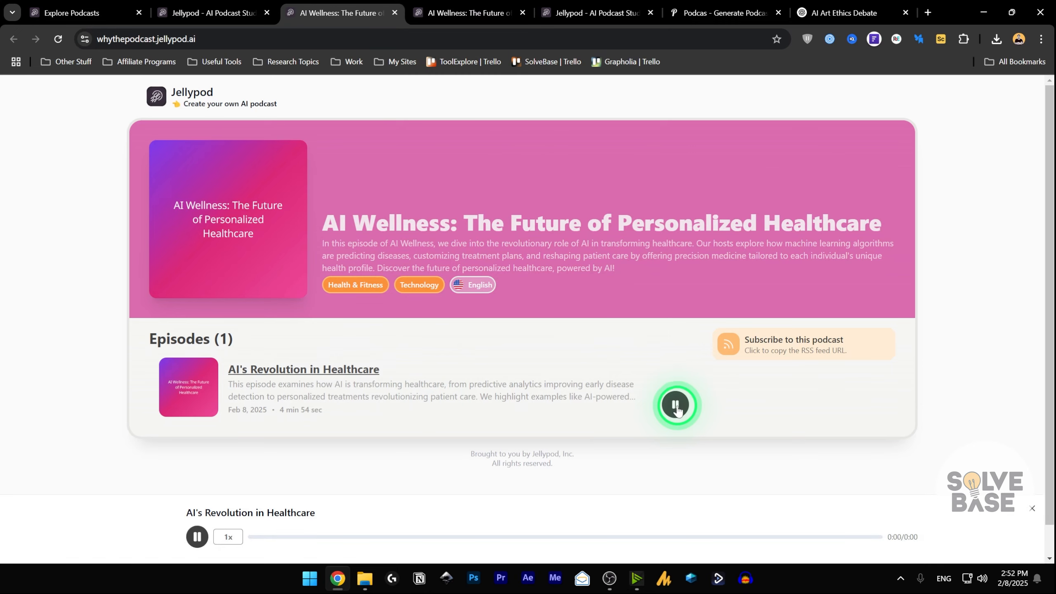
{"action": "left_click", "coordinate": [212, 12]}
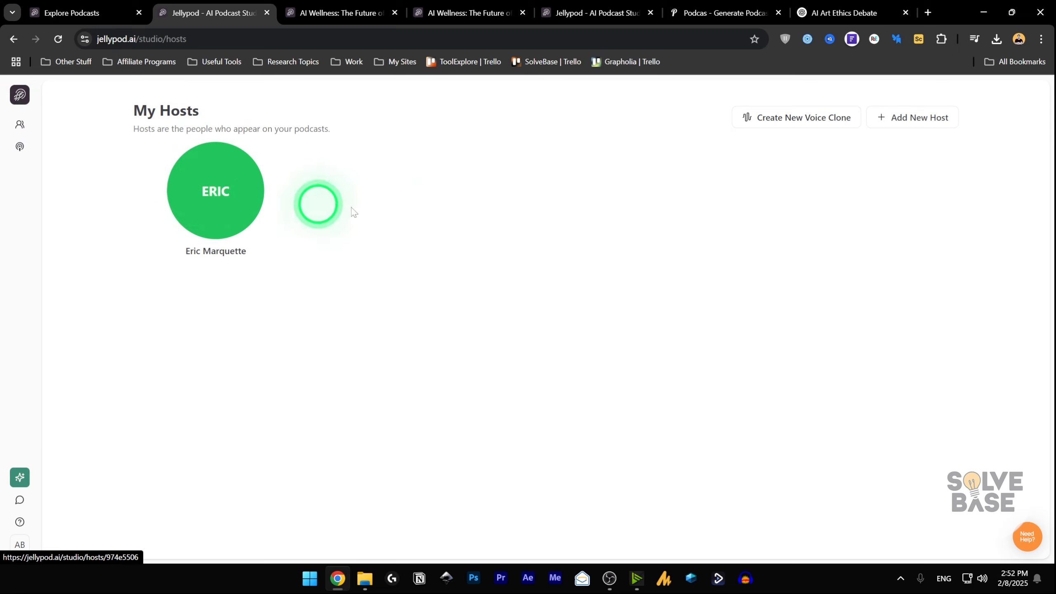
- Start a new host and generate the host's name and backstory with AI
{"action": "left_click", "coordinate": [918, 121]}
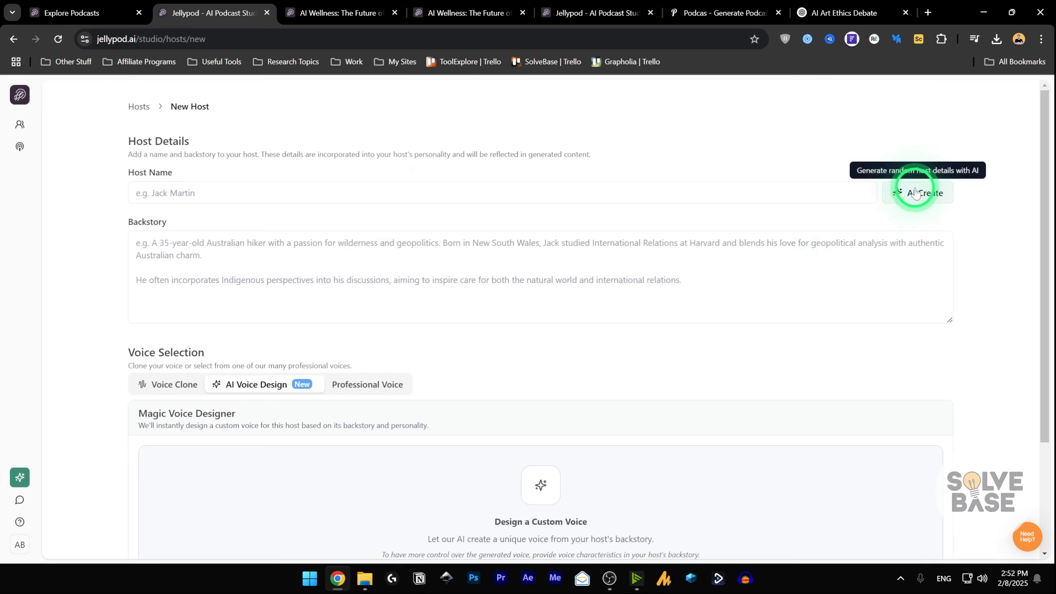
{"action": "left_click", "coordinate": [170, 194]}
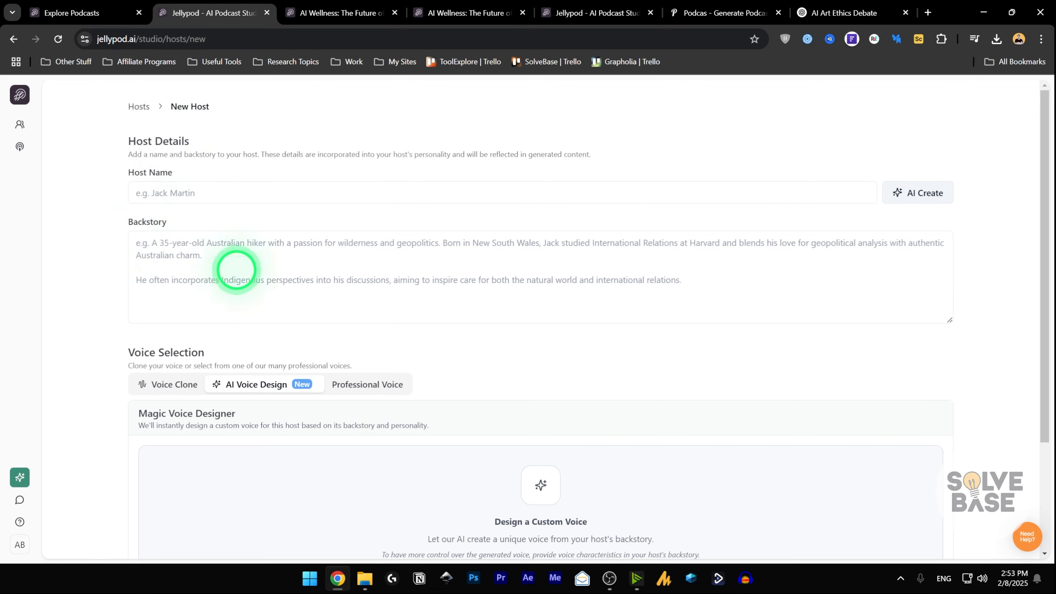
{"action": "scroll", "coordinate": [179, 195], "scroll_direction": "down", "scroll_amount": 3}
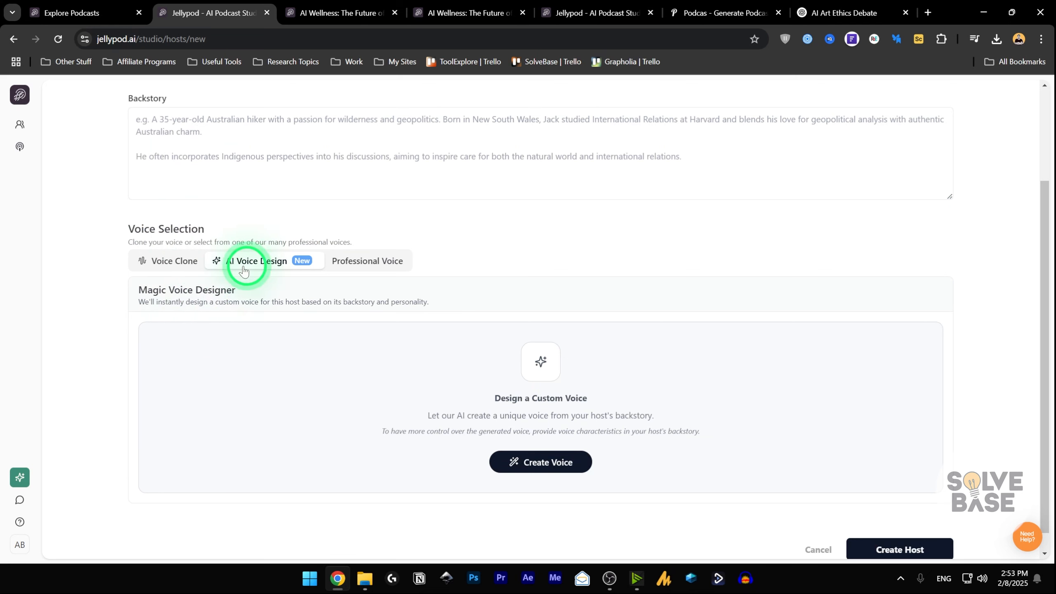
{"action": "scroll", "coordinate": [578, 310], "scroll_direction": "up", "scroll_amount": 3}
{"action": "left_click", "coordinate": [936, 192]}
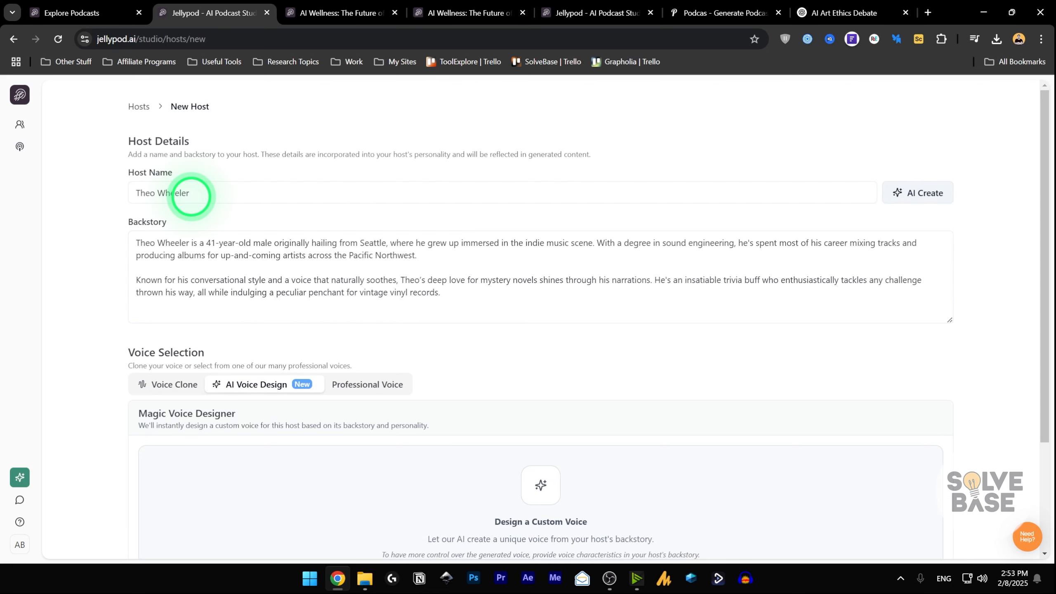
- Review the generated host details and create custom AI voices from the backstory with the Magic Voice Designer
{"action": "scroll", "coordinate": [302, 309], "scroll_direction": "down", "scroll_amount": 5}
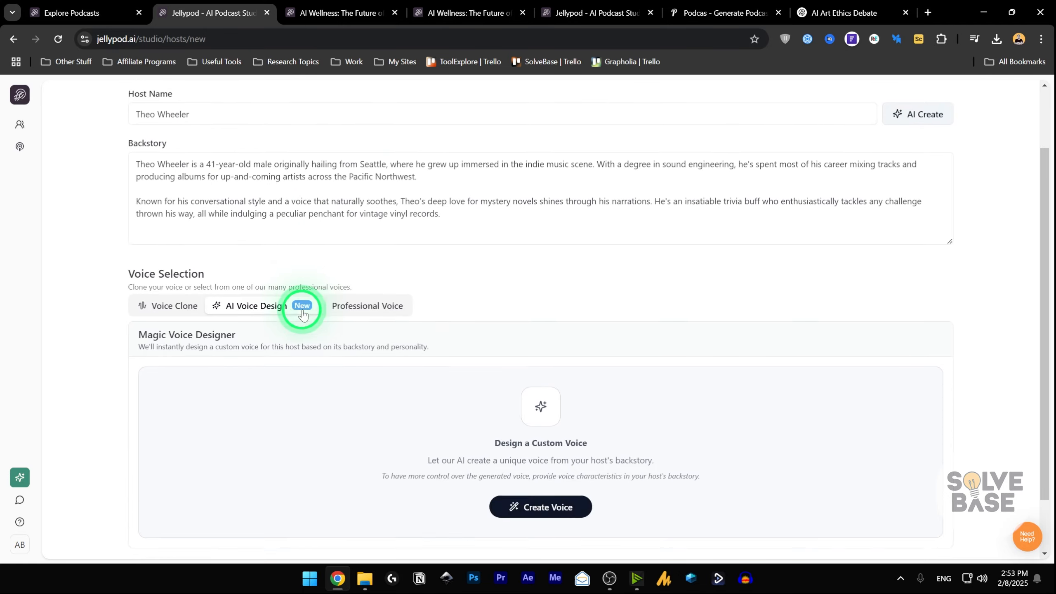
{"action": "scroll", "coordinate": [302, 250], "scroll_direction": "up", "scroll_amount": 5}
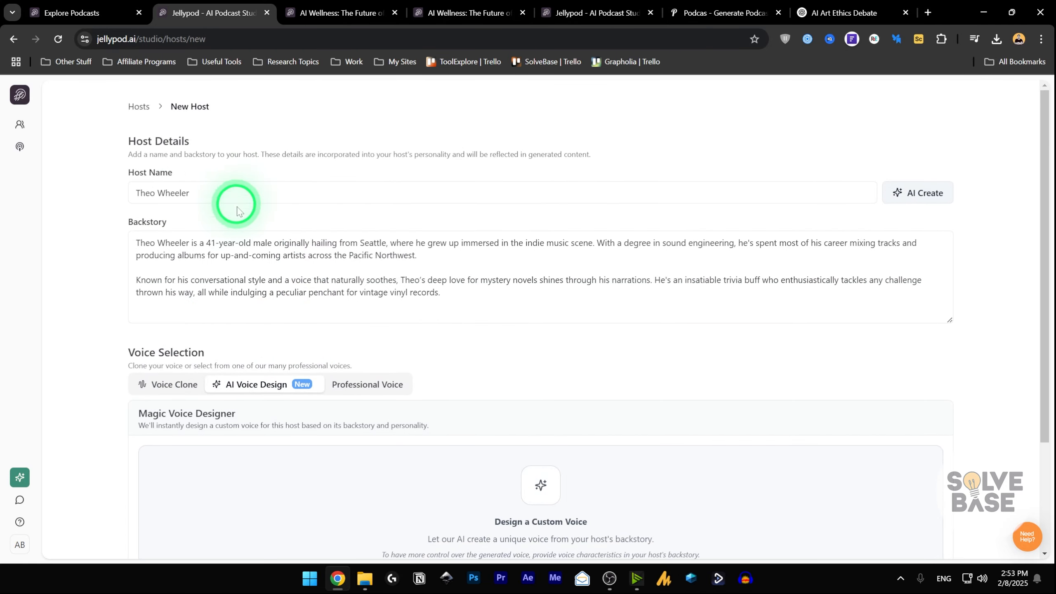
{"action": "scroll", "coordinate": [247, 250], "scroll_direction": "down", "scroll_amount": 3}
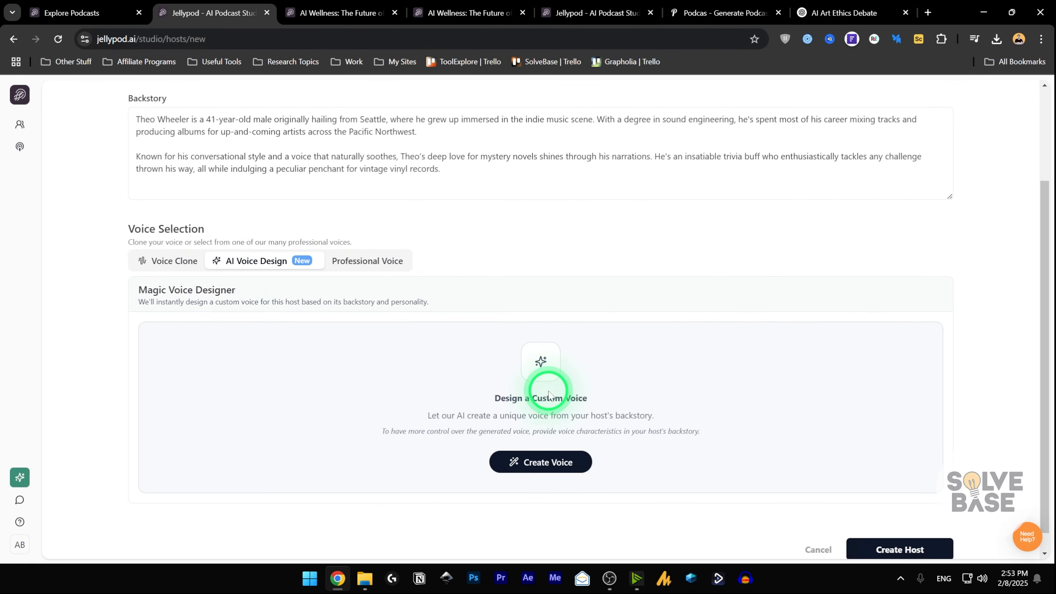
{"action": "left_click", "coordinate": [552, 468]}
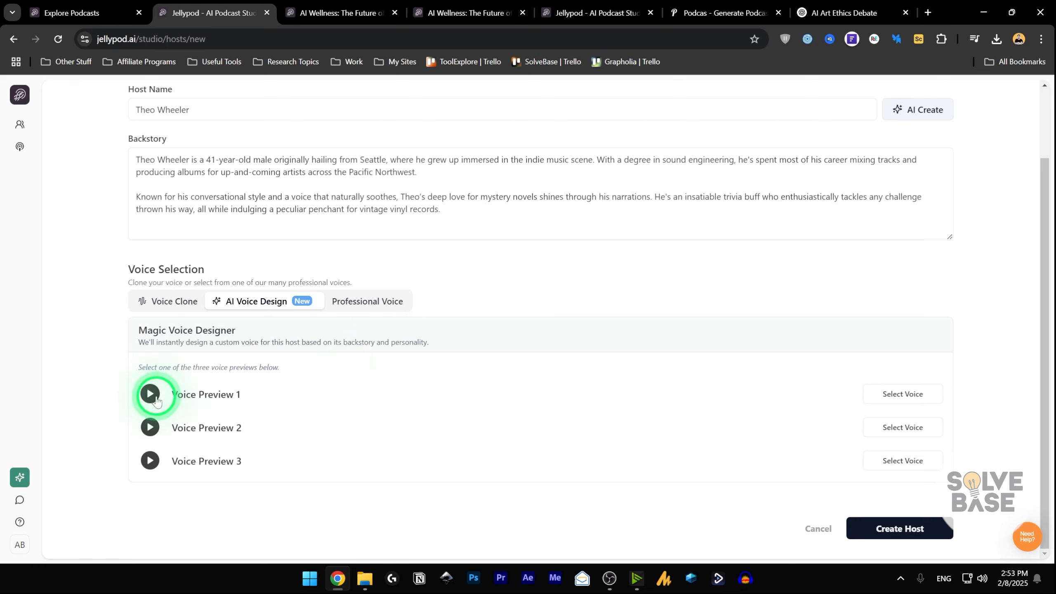
- Listen to Voice Preview 1, 2 and 3 and look over the host form
{"action": "left_click", "coordinate": [150, 394]}
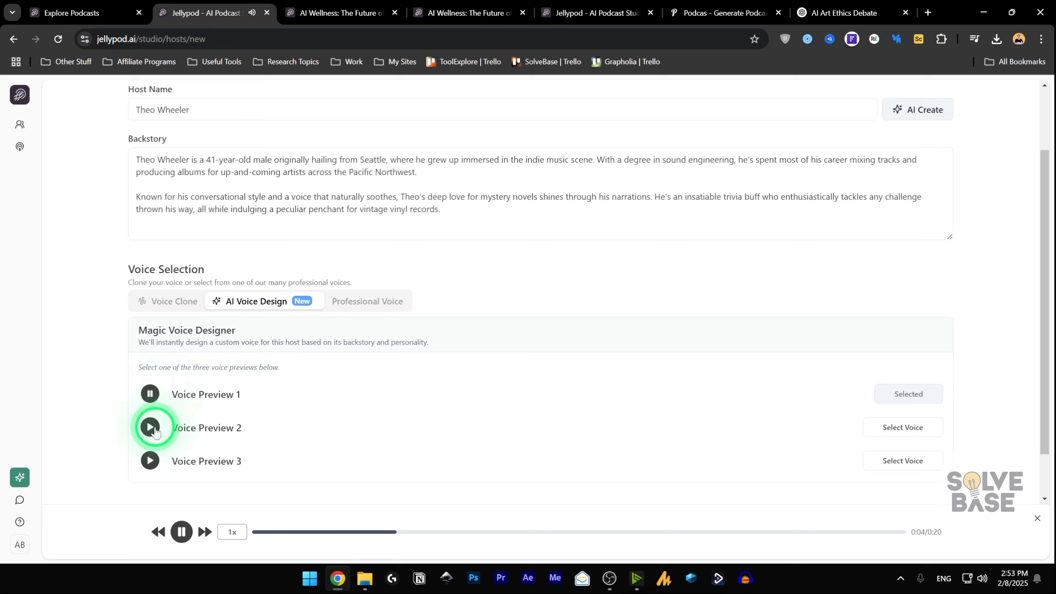
{"action": "left_click", "coordinate": [152, 429]}
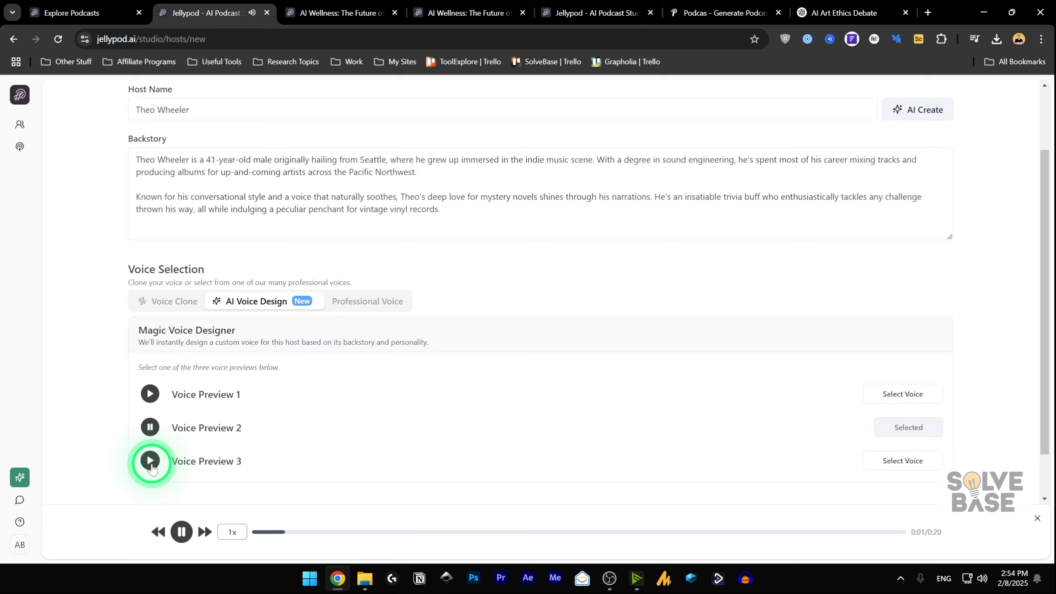
{"action": "left_click", "coordinate": [150, 462]}
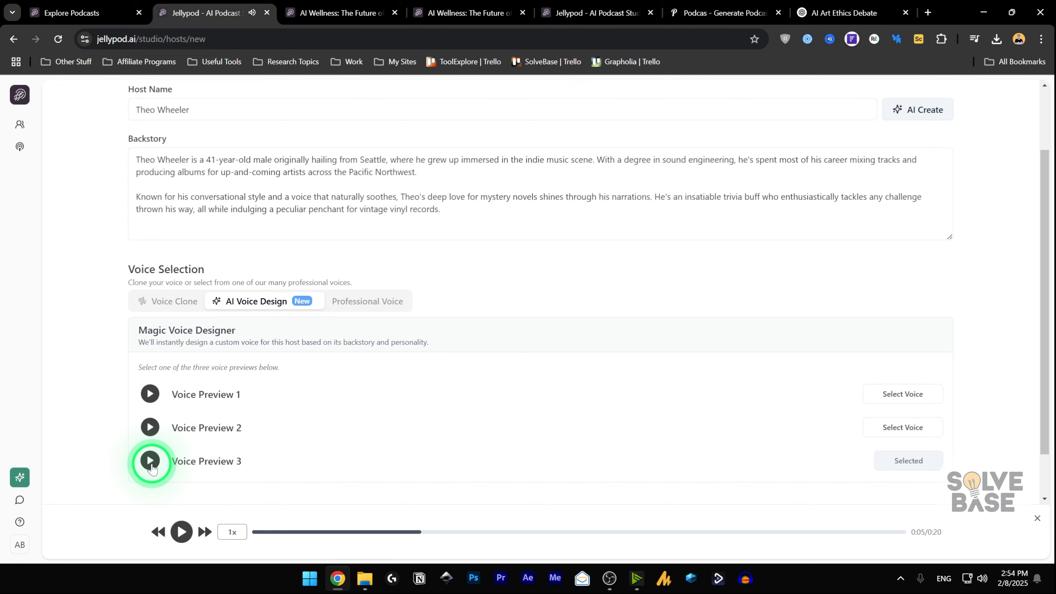
{"action": "scroll", "coordinate": [152, 469], "scroll_direction": "down", "scroll_amount": 1}
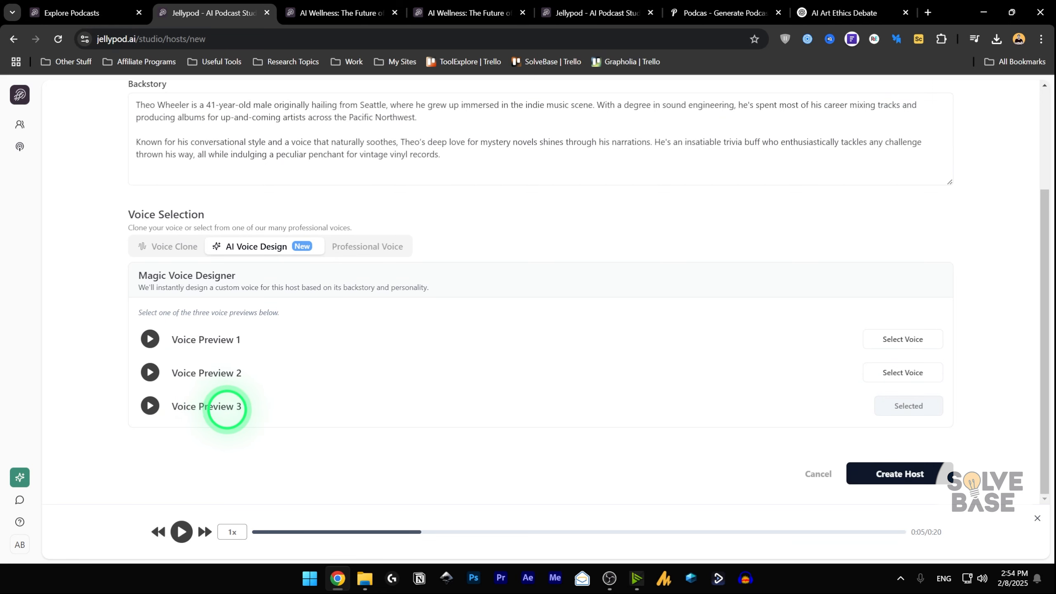
{"action": "scroll", "coordinate": [226, 409], "scroll_direction": "up", "scroll_amount": 3}
{"action": "scroll", "coordinate": [635, 412], "scroll_direction": "down", "scroll_amount": 3}
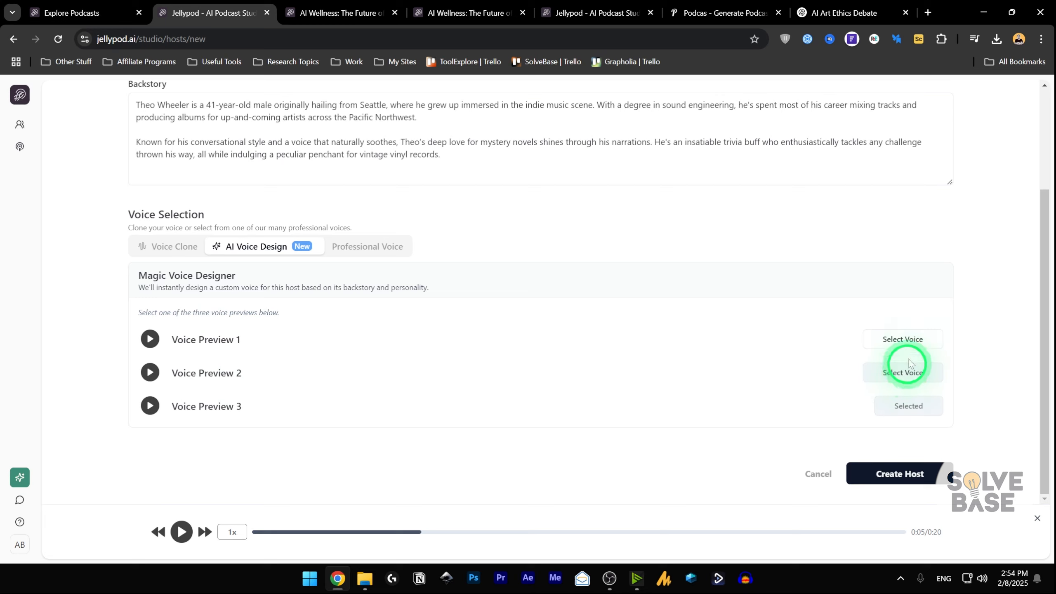
- Select Voice Preview 3, create the host, and return to the hosts list
{"action": "left_click", "coordinate": [920, 374]}
{"action": "left_click", "coordinate": [925, 339]}
{"action": "left_click", "coordinate": [933, 406]}
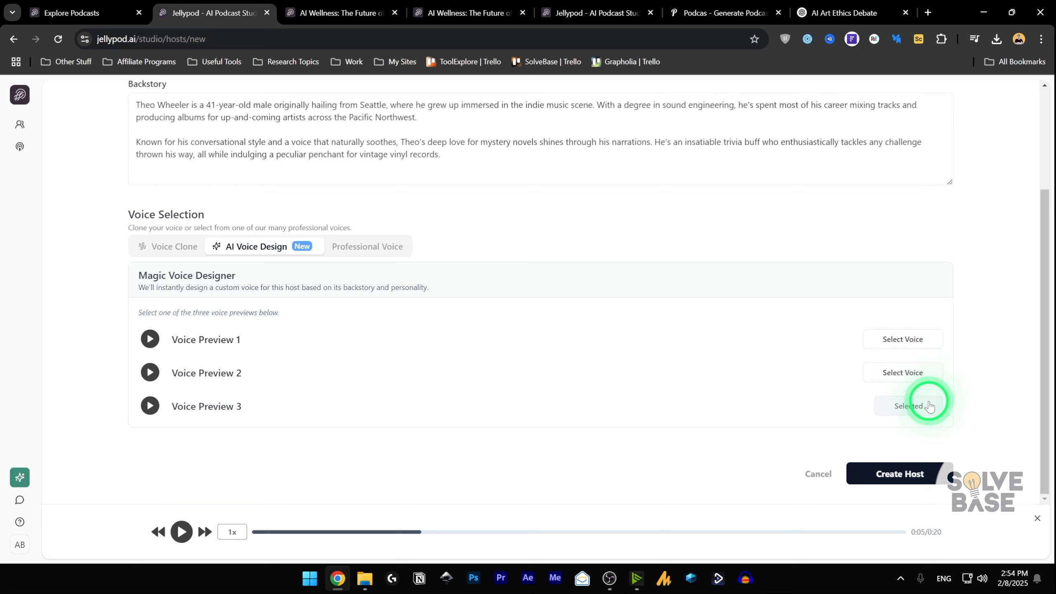
{"action": "left_click", "coordinate": [903, 474]}
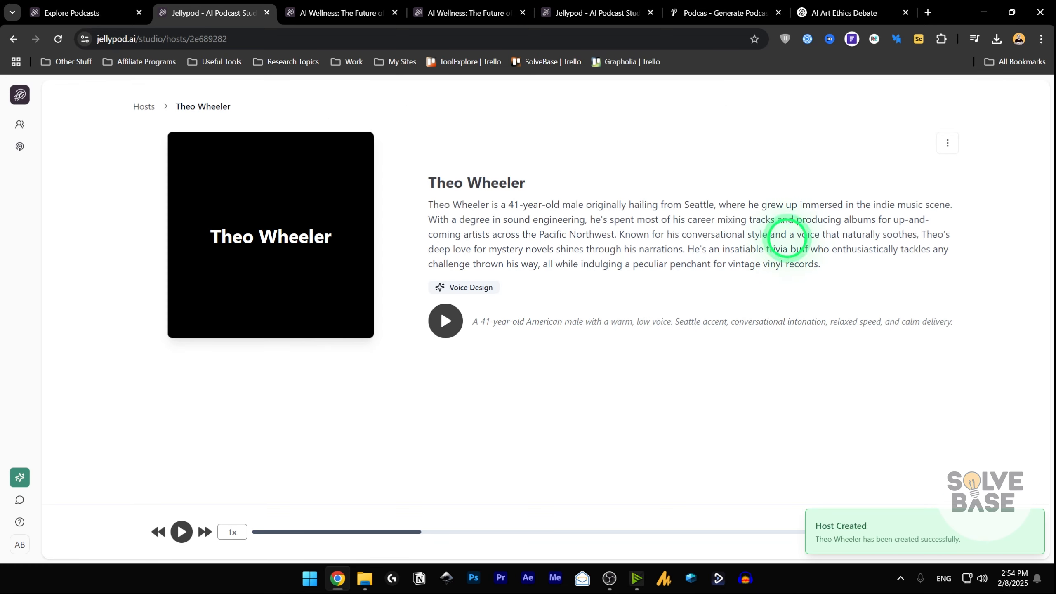
{"action": "left_click", "coordinate": [145, 106]}
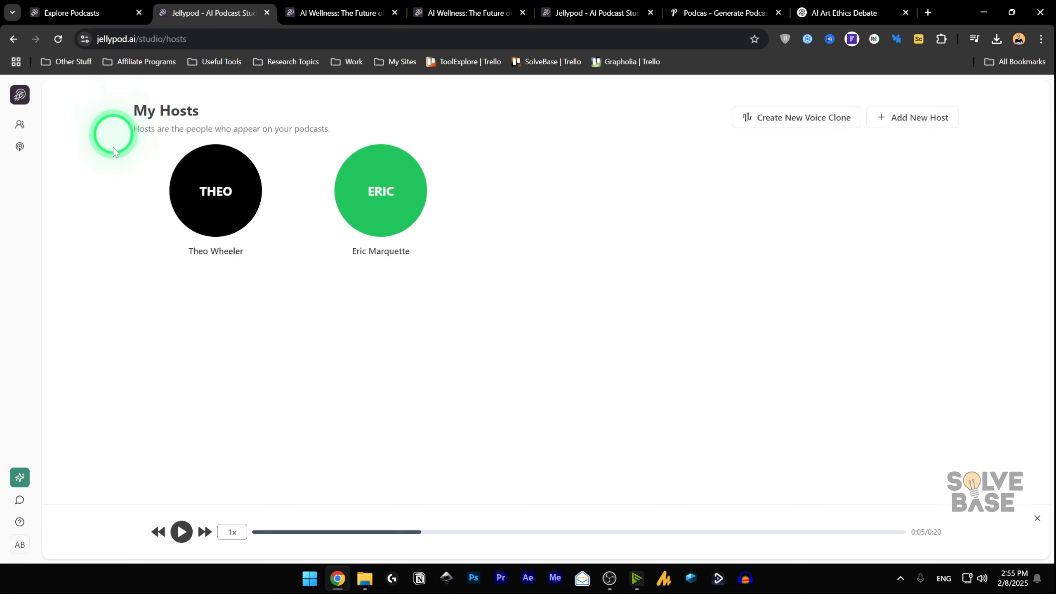
- Start another new host and look at its Voice Clone and Professional Voice options
{"action": "left_click", "coordinate": [942, 128]}
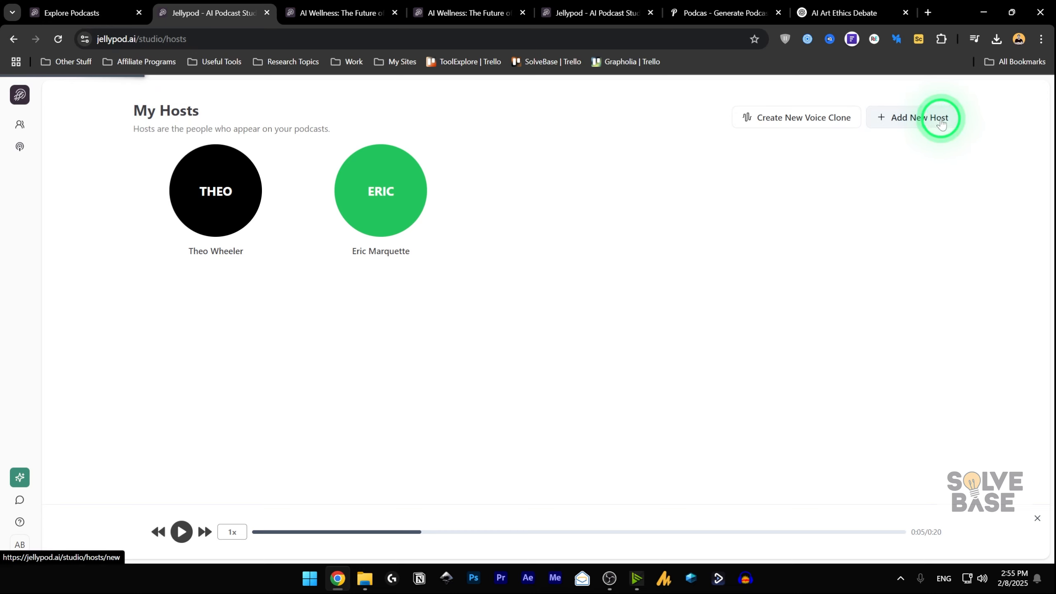
{"action": "scroll", "coordinate": [523, 332], "scroll_direction": "down", "scroll_amount": 3}
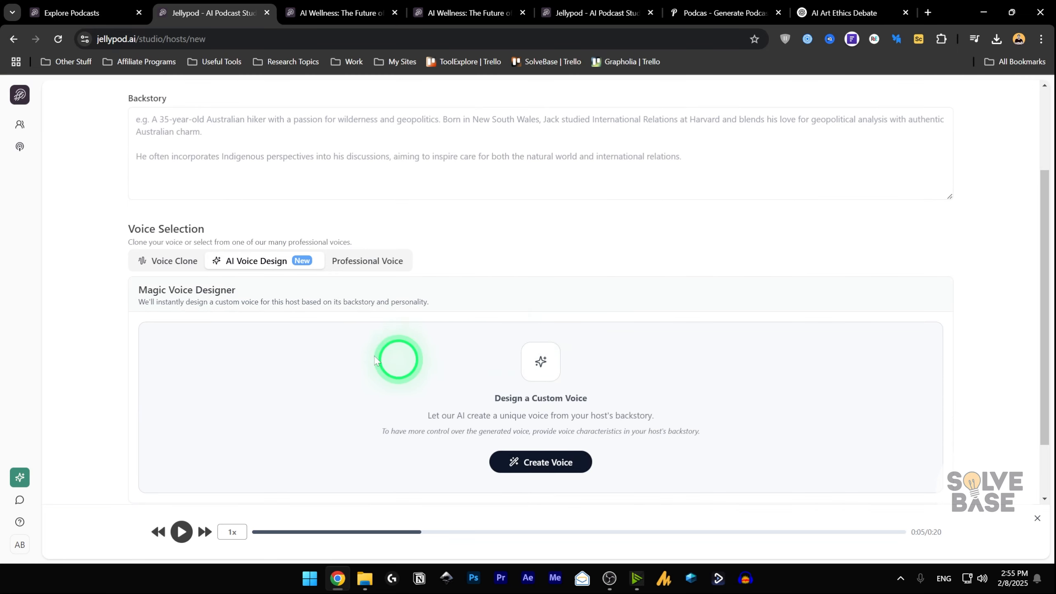
{"action": "left_click", "coordinate": [169, 266]}
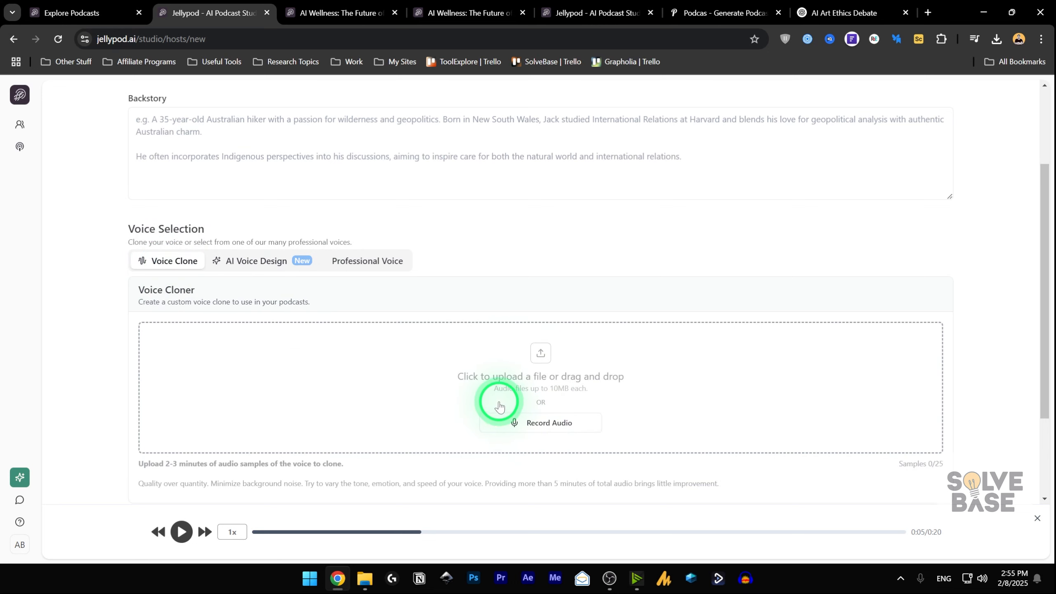
{"action": "left_click", "coordinate": [378, 263]}
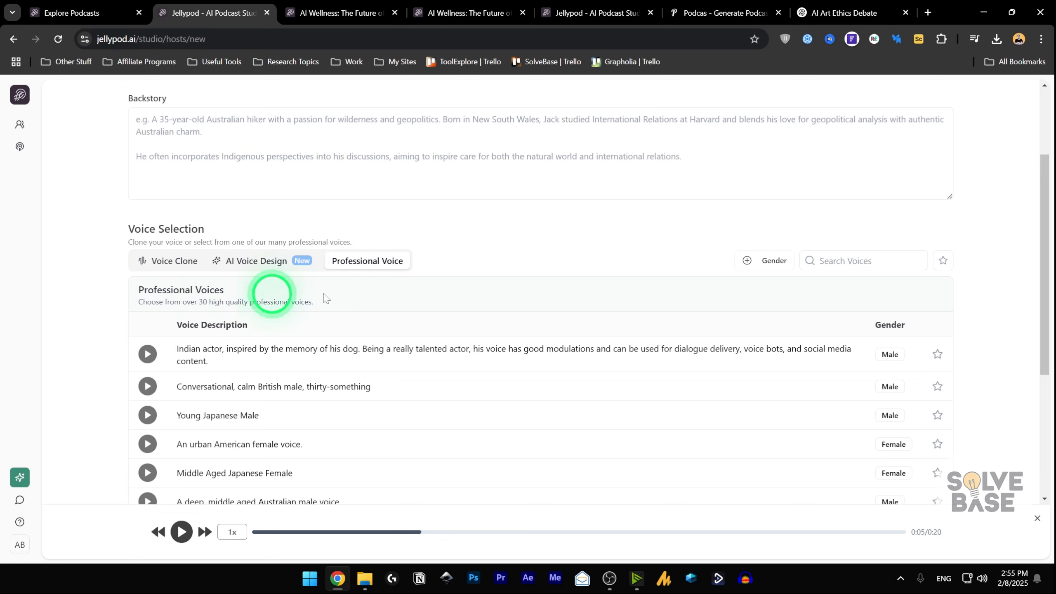
- Play the samples of the calm British male, Indian actor and young Japanese male professional voices
{"action": "mouse_move", "coordinate": [1045, 260]}
{"action": "left_mouse_down"}
{"action": "mouse_move", "coordinate": [1043, 317]}
{"action": "mouse_move", "coordinate": [1045, 253]}
{"action": "left_mouse_up"}
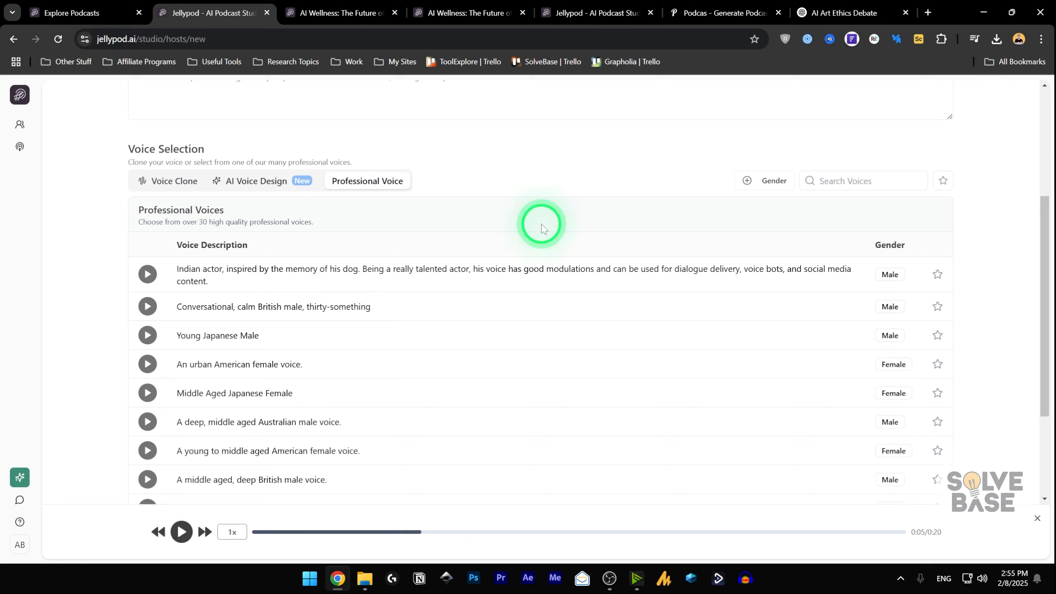
{"action": "left_click", "coordinate": [148, 307]}
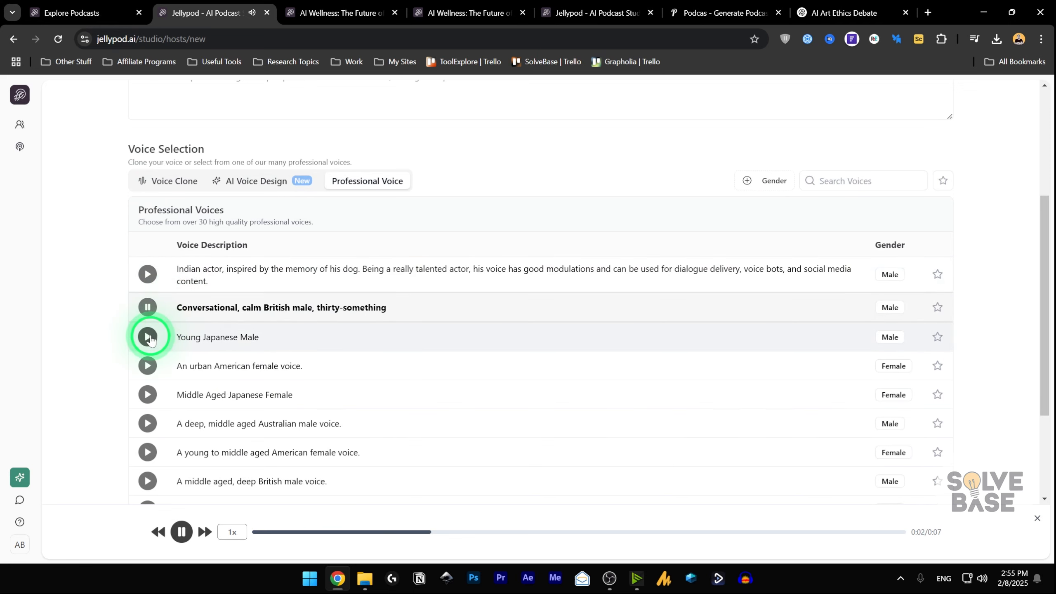
{"action": "left_click", "coordinate": [147, 275]}
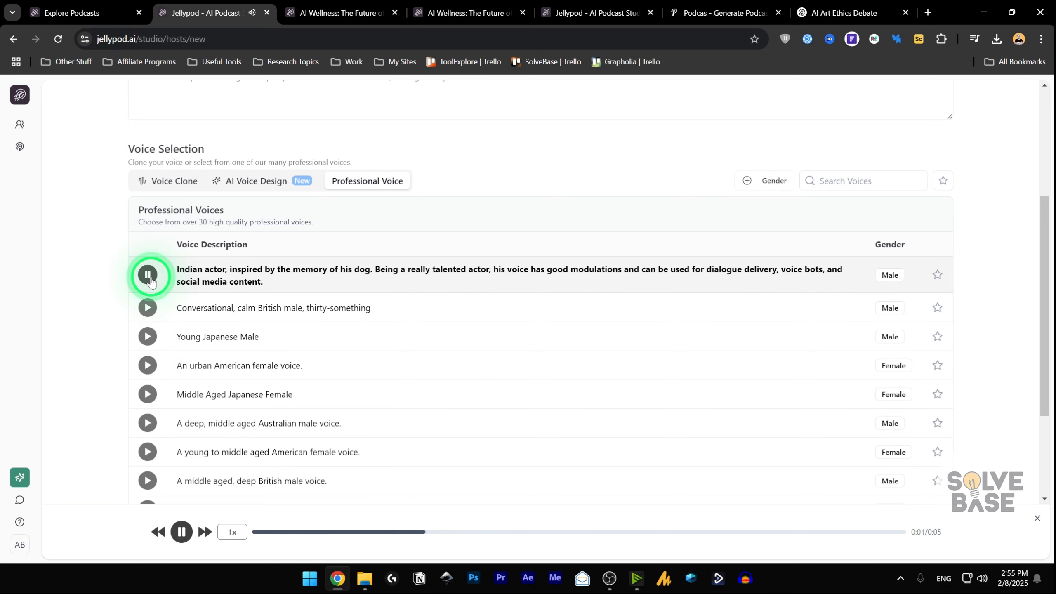
{"action": "left_click", "coordinate": [148, 336]}
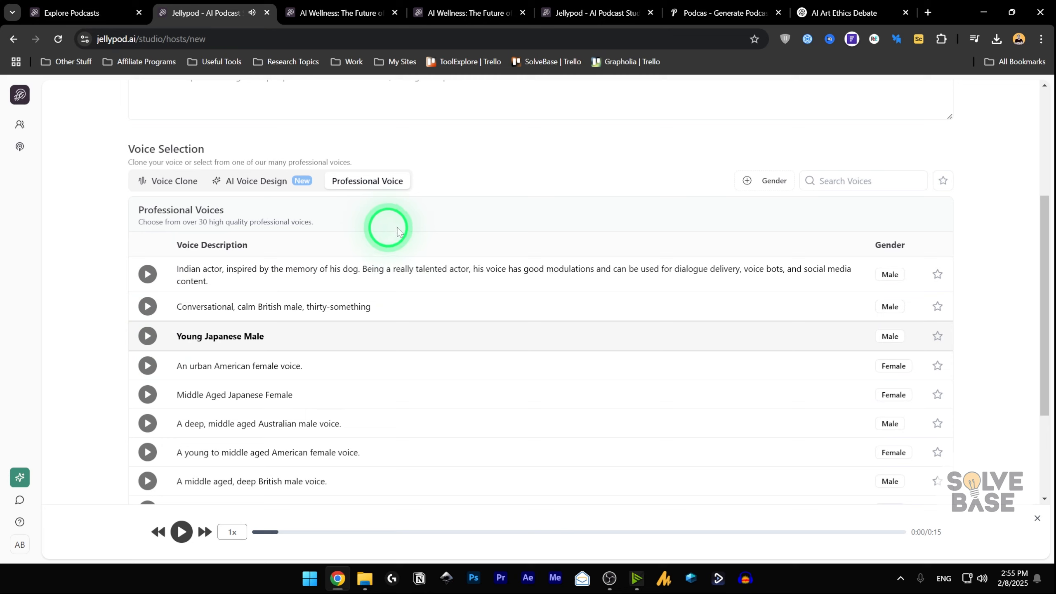
- Check the gender filter choices and the voice search field without filtering the professional voices
{"action": "left_click", "coordinate": [766, 183]}
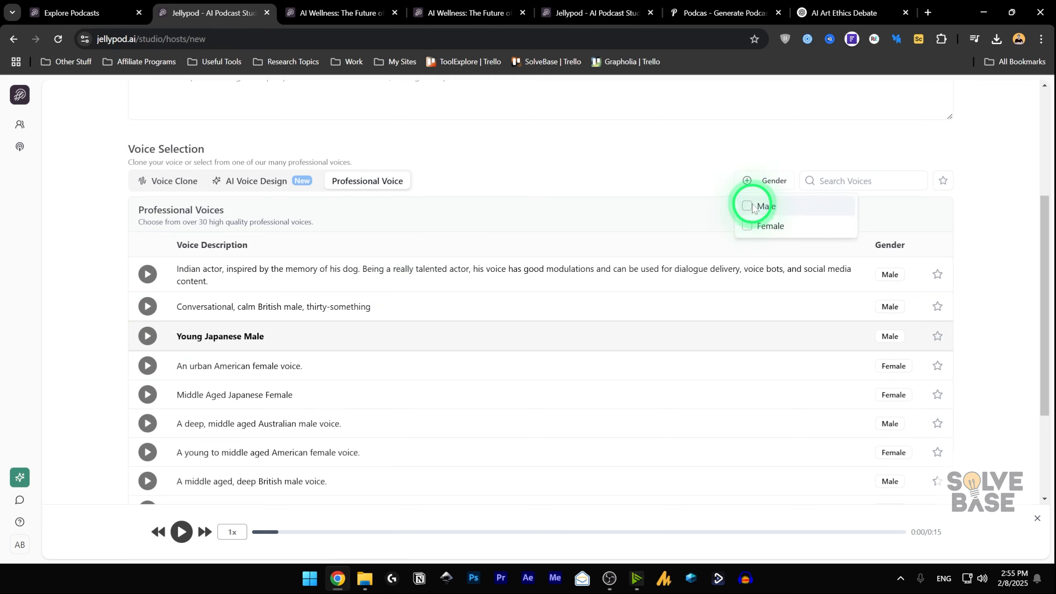
{"action": "left_click", "coordinate": [767, 180]}
{"action": "left_click", "coordinate": [844, 181]}
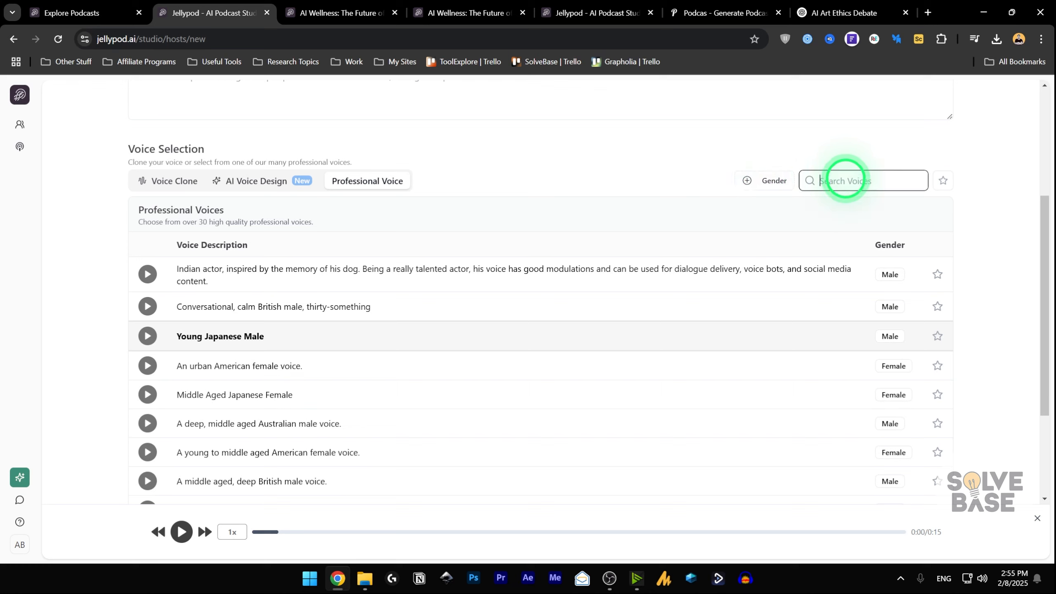
{"action": "left_click", "coordinate": [879, 151]}
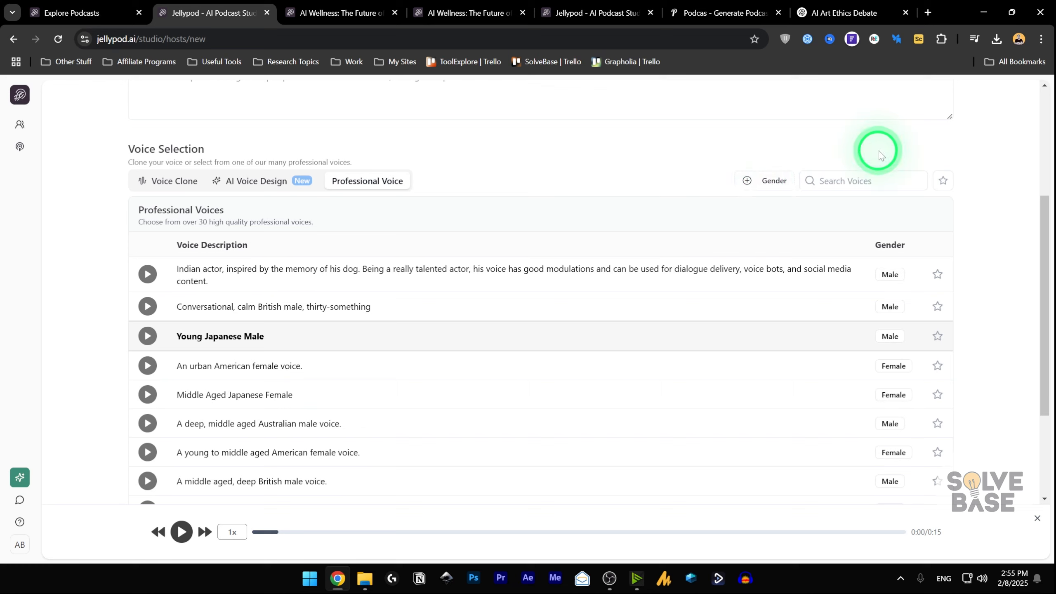
- Mark the "Conversational, calm British male, thirty-something" voice as a favourite, show only favourites, and restore the full voice list
{"action": "left_click", "coordinate": [939, 275]}
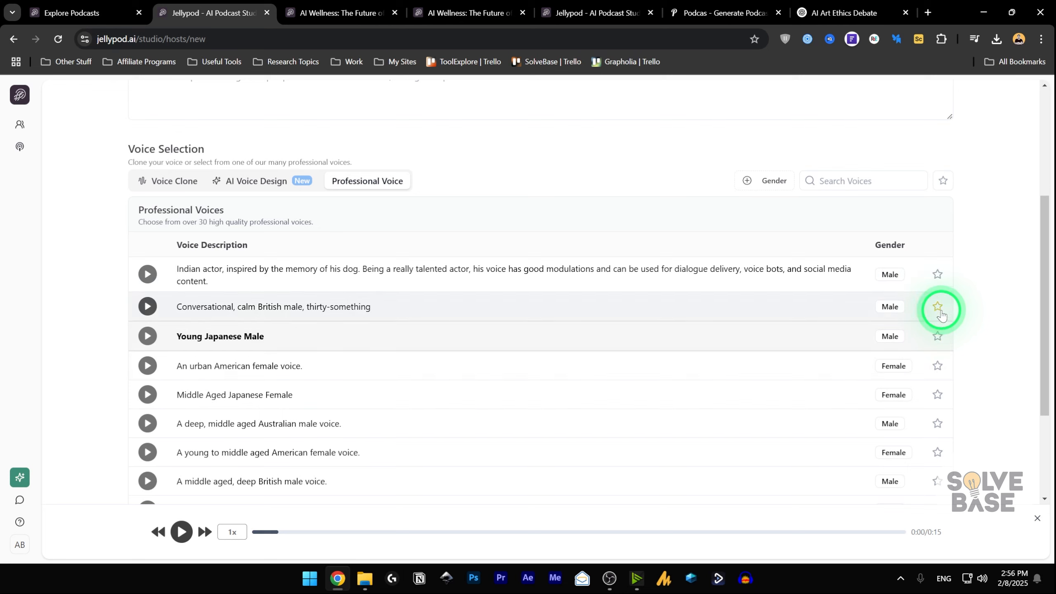
{"action": "left_click", "coordinate": [944, 182]}
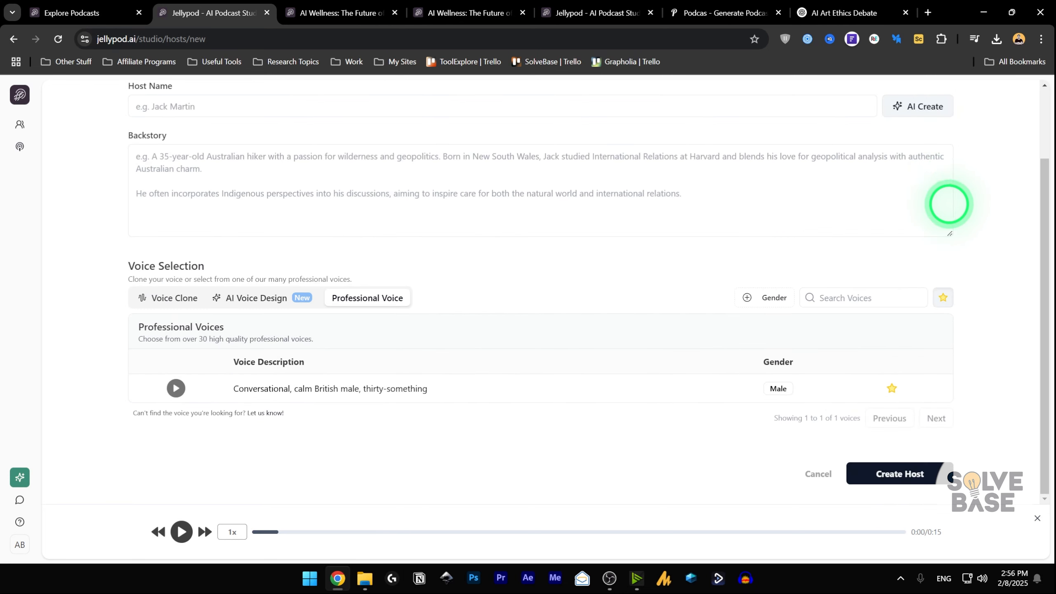
{"action": "left_click", "coordinate": [943, 298]}
- Choose the urban American female voice and look over the new host's name and backstory fields
{"action": "scroll", "coordinate": [536, 275], "scroll_direction": "down", "scroll_amount": 3}
{"action": "left_click", "coordinate": [890, 245]}
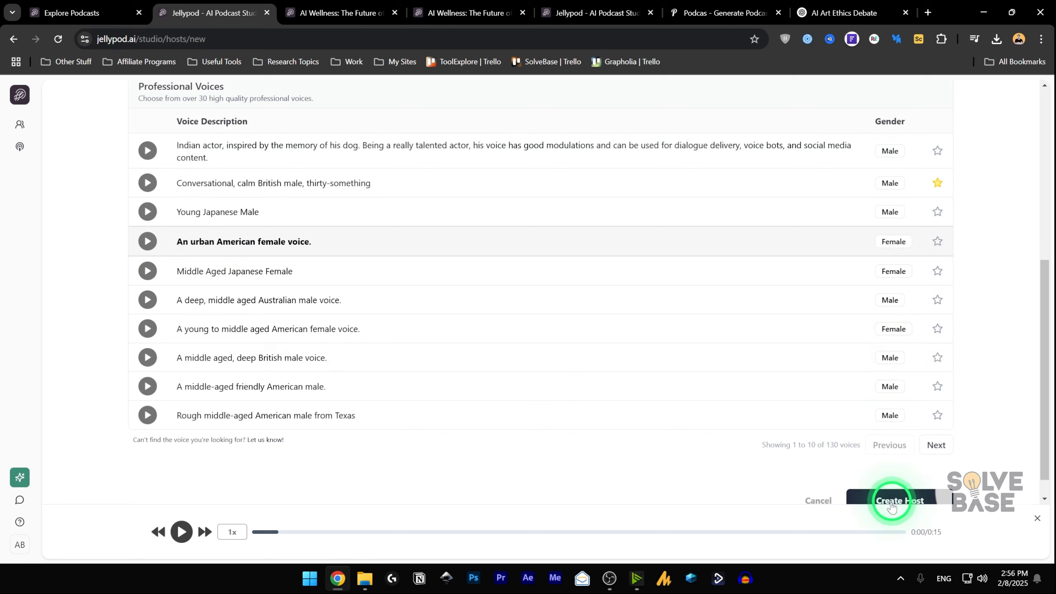
{"action": "scroll", "coordinate": [582, 343], "scroll_direction": "up", "scroll_amount": 4}
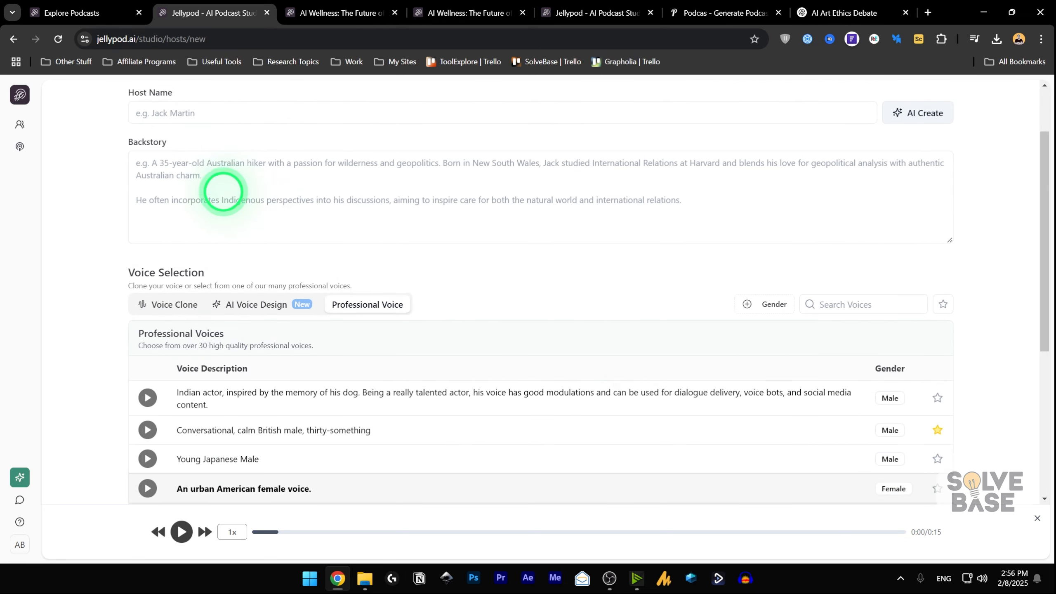
{"action": "scroll", "coordinate": [224, 192], "scroll_direction": "up", "scroll_amount": 1}
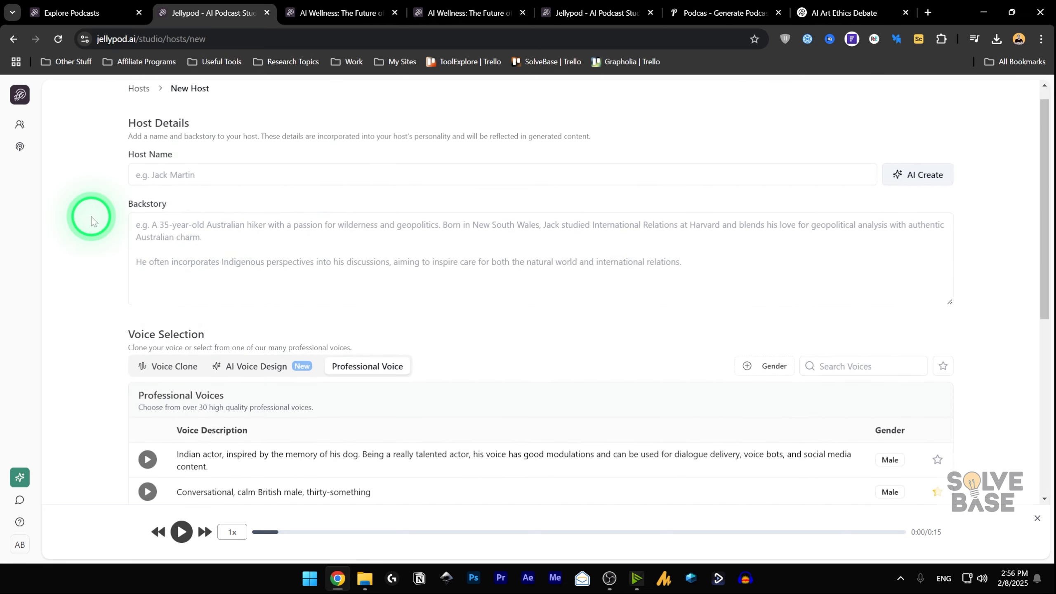
{"action": "scroll", "coordinate": [120, 271], "scroll_direction": "down", "scroll_amount": 1}
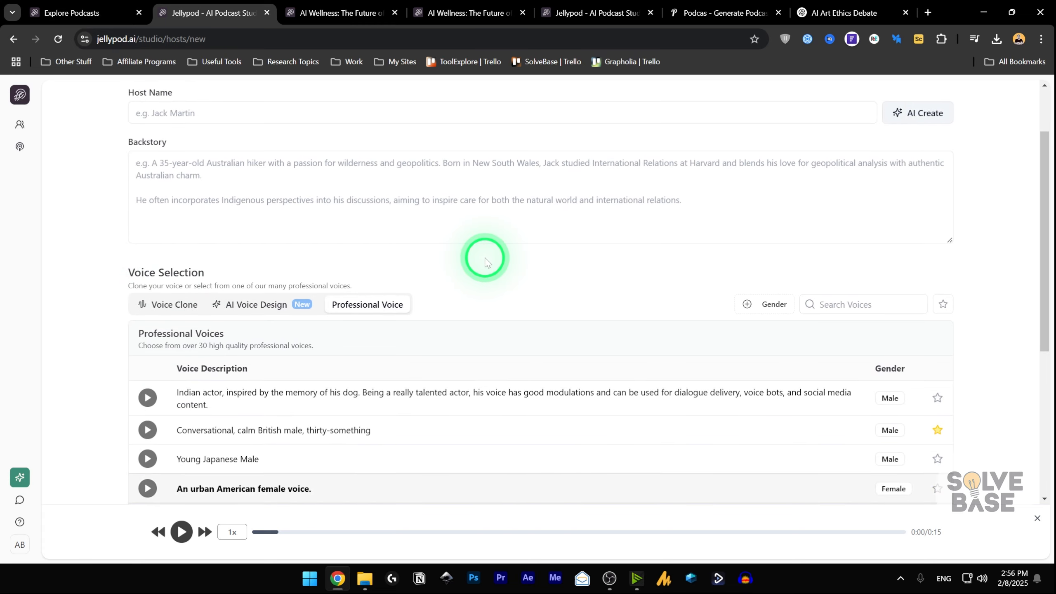
- View the voice cloner's upload and recording options, and switch to the ChatGPT conversation "AI Art Ethics Debate"
{"action": "scroll", "coordinate": [253, 205], "scroll_direction": "down", "scroll_amount": 2}
{"action": "left_click", "coordinate": [169, 181]}
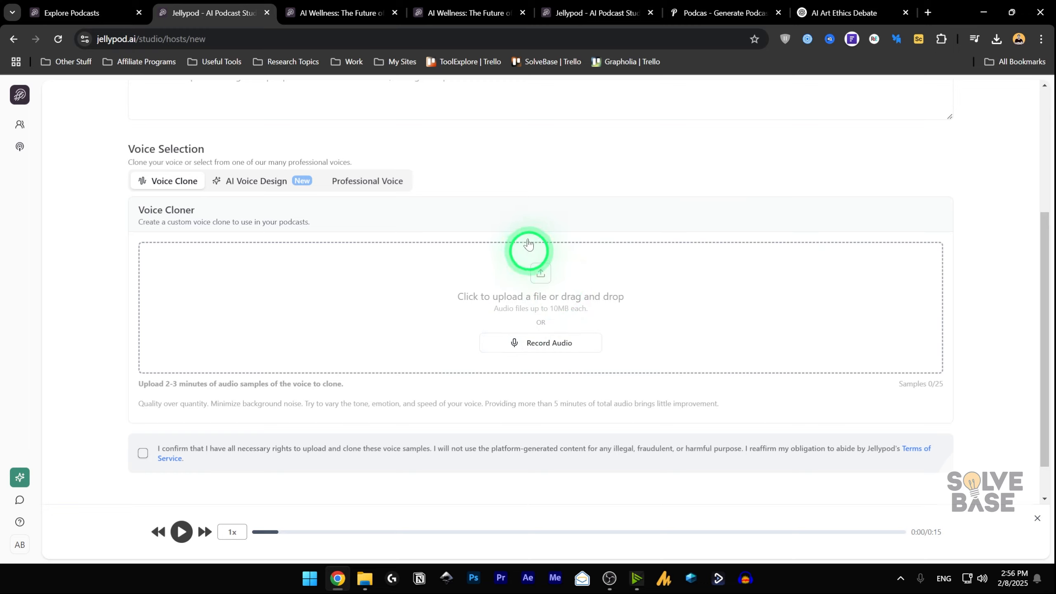
{"action": "left_click", "coordinate": [848, 6]}
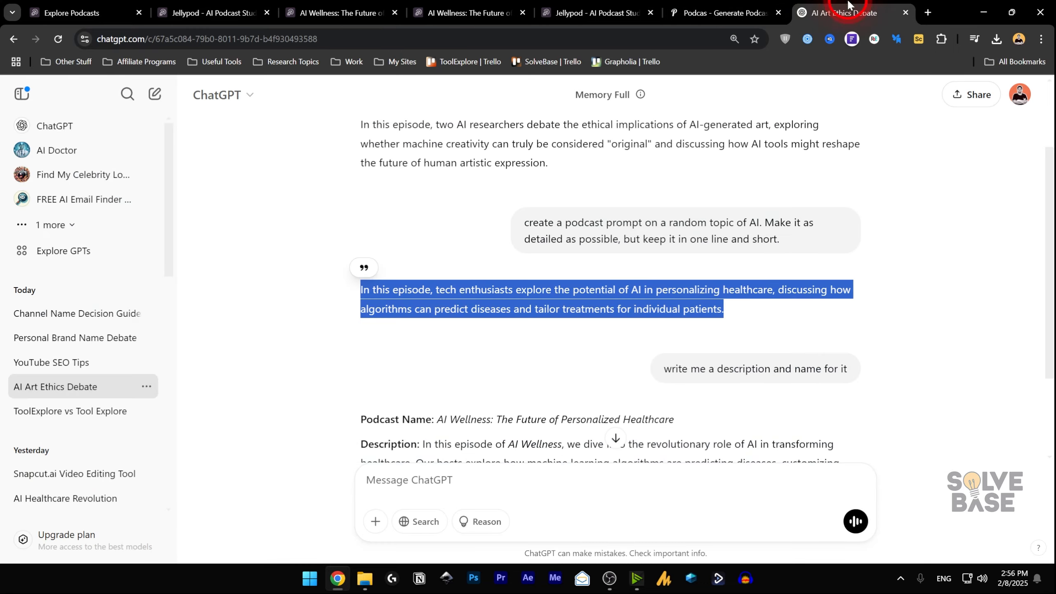
- Place the ChatGPT conversation in its own window beside the voice cloner and start recording an audio sample with microphone access allowed
{"action": "left_click_drag", "start_coordinate": [848, 6], "coordinate": [415, 63]}
{"action": "scroll", "coordinate": [497, 316], "scroll_direction": "up", "scroll_amount": 3}
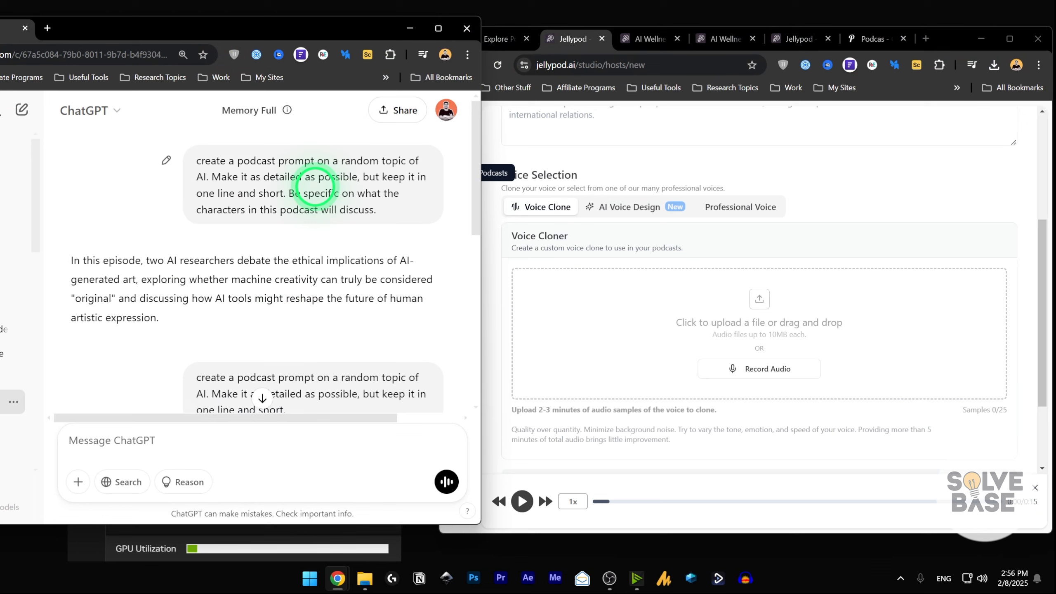
{"action": "left_click", "coordinate": [715, 369]}
{"action": "left_click", "coordinate": [610, 229]}
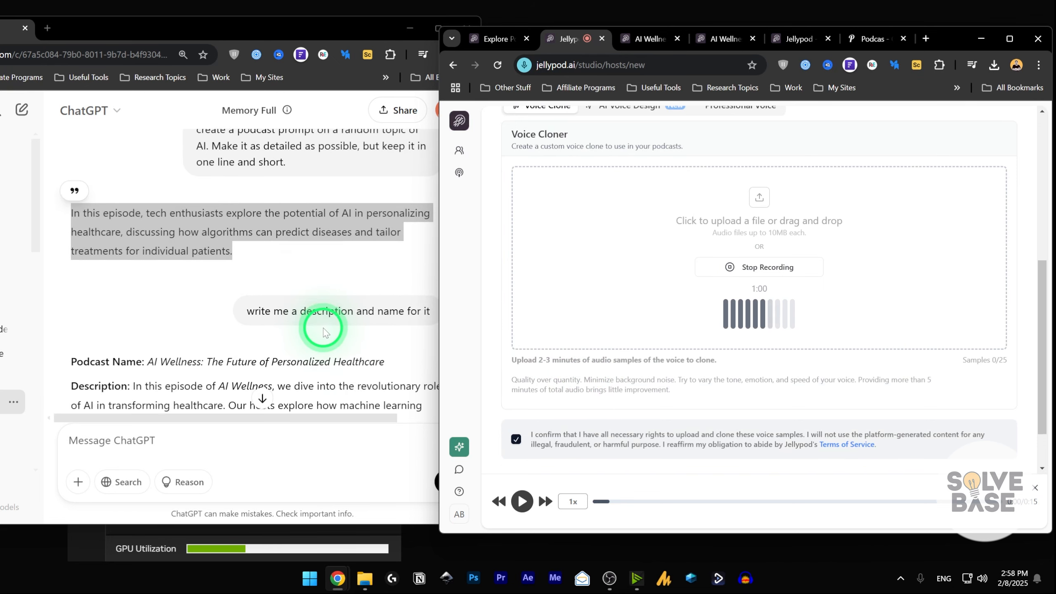
- Record about two minutes of speech using the ChatGPT podcast text as a reading script, and stop the recording
{"action": "left_click", "coordinate": [318, 419]}
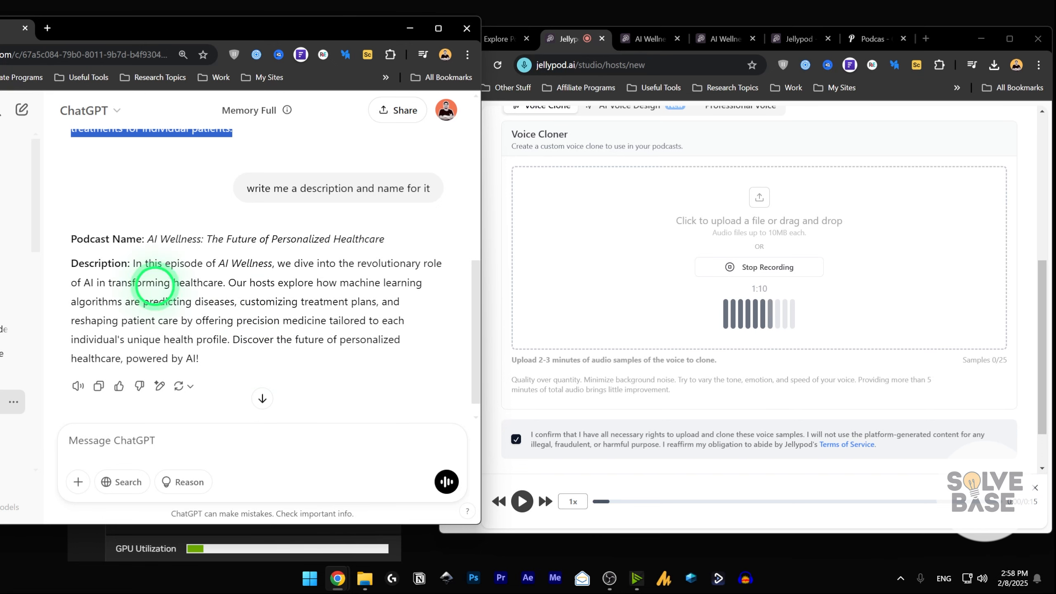
{"action": "left_click", "coordinate": [789, 322]}
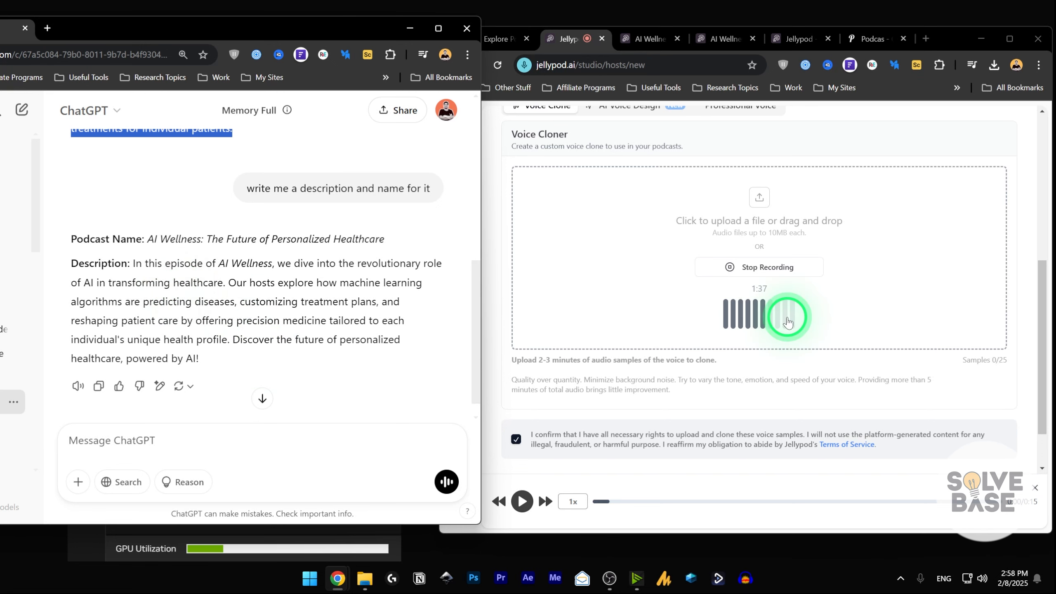
{"action": "scroll", "coordinate": [283, 394], "scroll_direction": "up", "scroll_amount": 6}
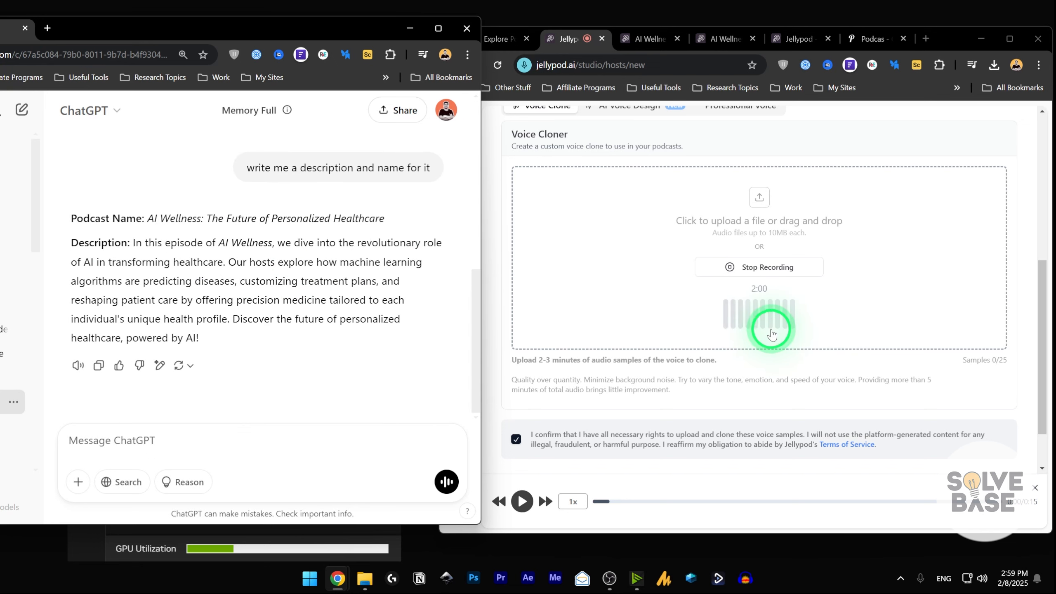
{"action": "scroll", "coordinate": [732, 334], "scroll_direction": "down", "scroll_amount": 2}
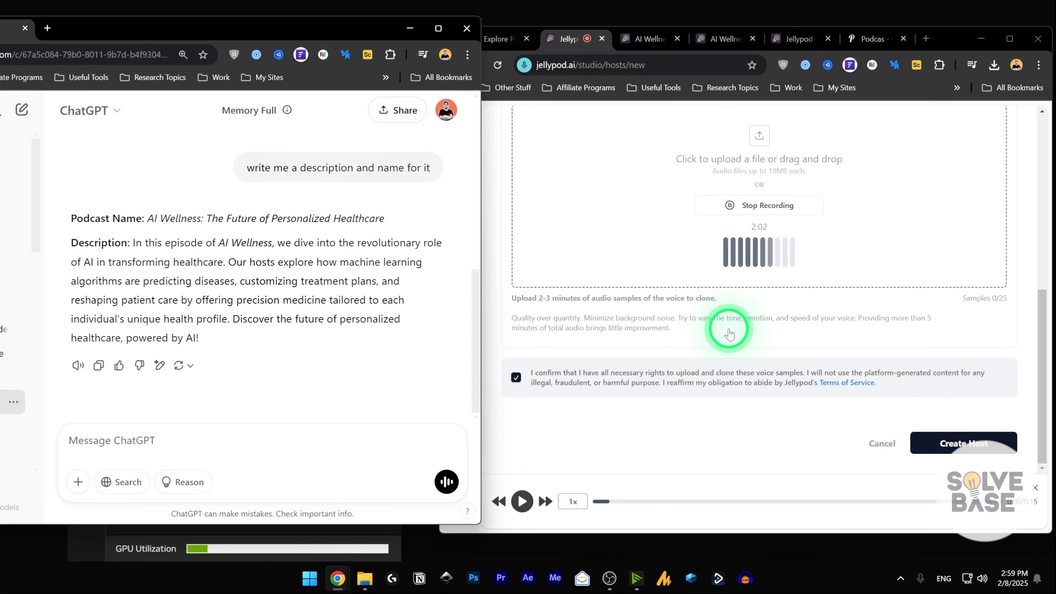
{"action": "scroll", "coordinate": [727, 326], "scroll_direction": "up", "scroll_amount": 2}
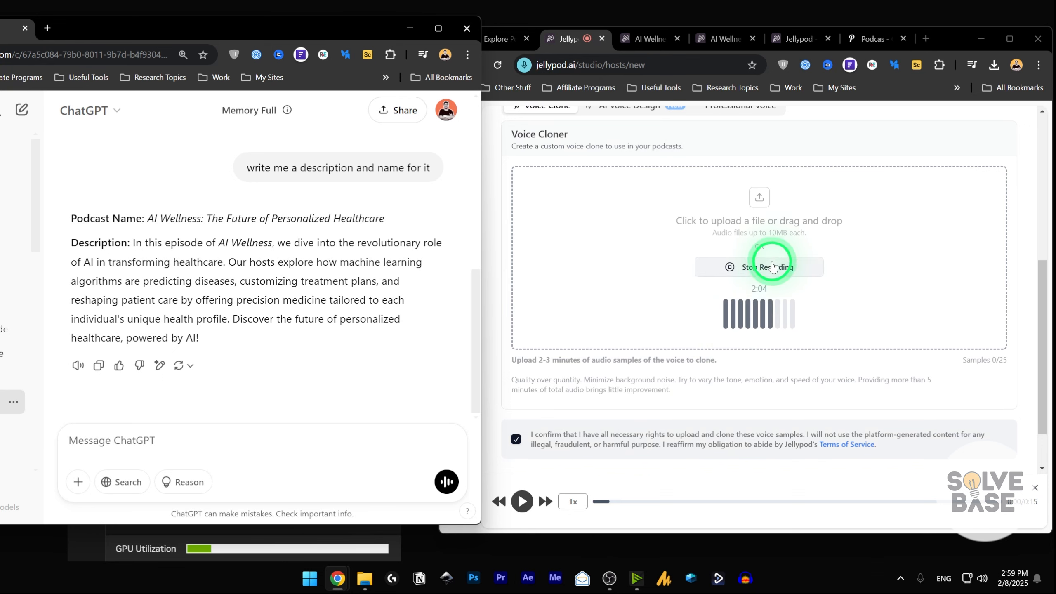
{"action": "left_click", "coordinate": [760, 270]}
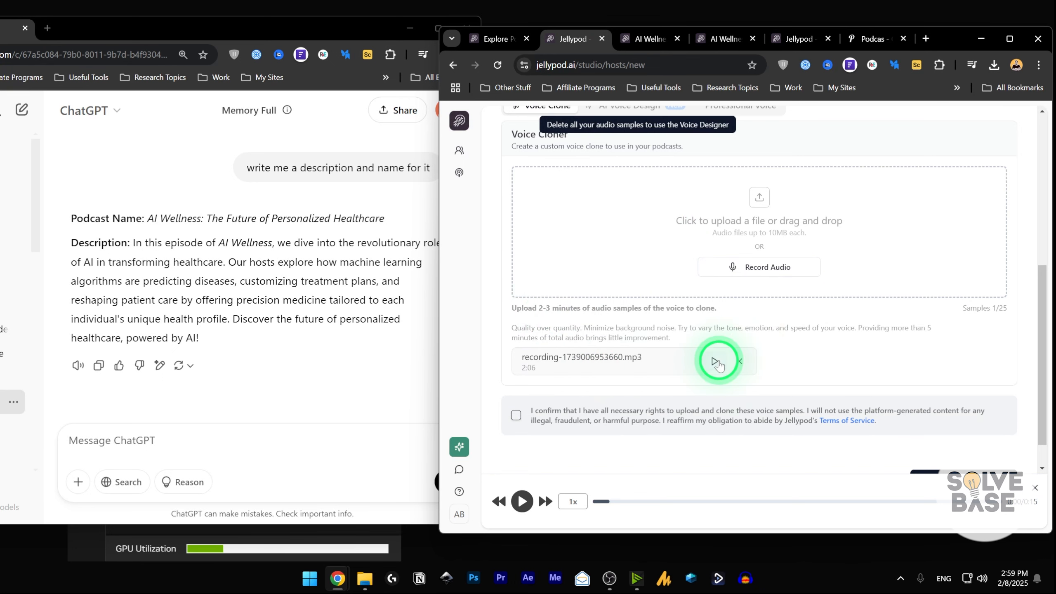
- Confirm the rights to upload and clone the voice sample, and try to create the host
{"action": "scroll", "coordinate": [869, 331], "scroll_direction": "down", "scroll_amount": 1}
{"action": "left_click", "coordinate": [517, 377]}
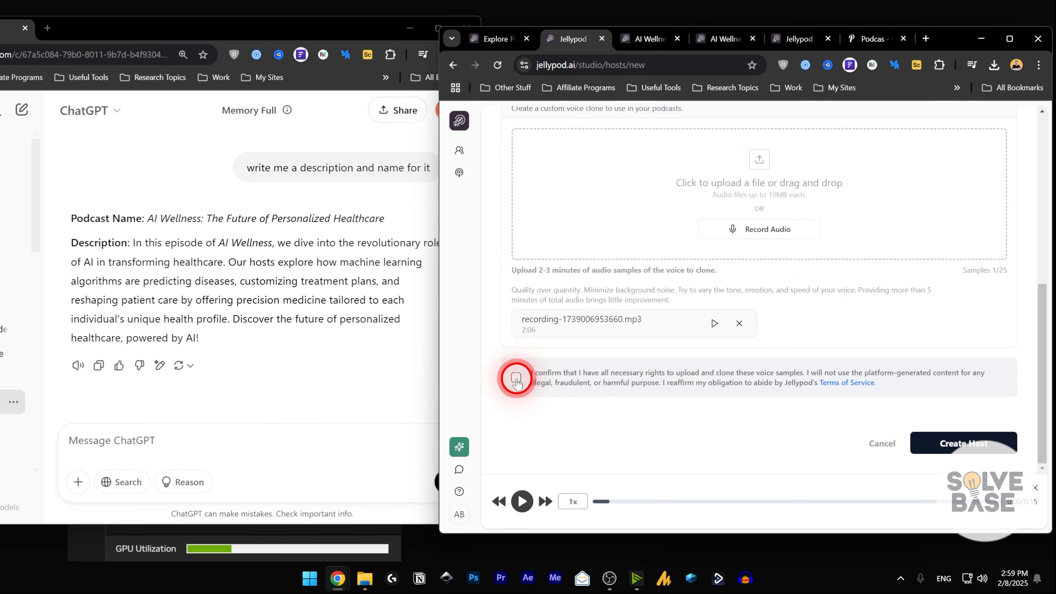
{"action": "left_click", "coordinate": [977, 451]}
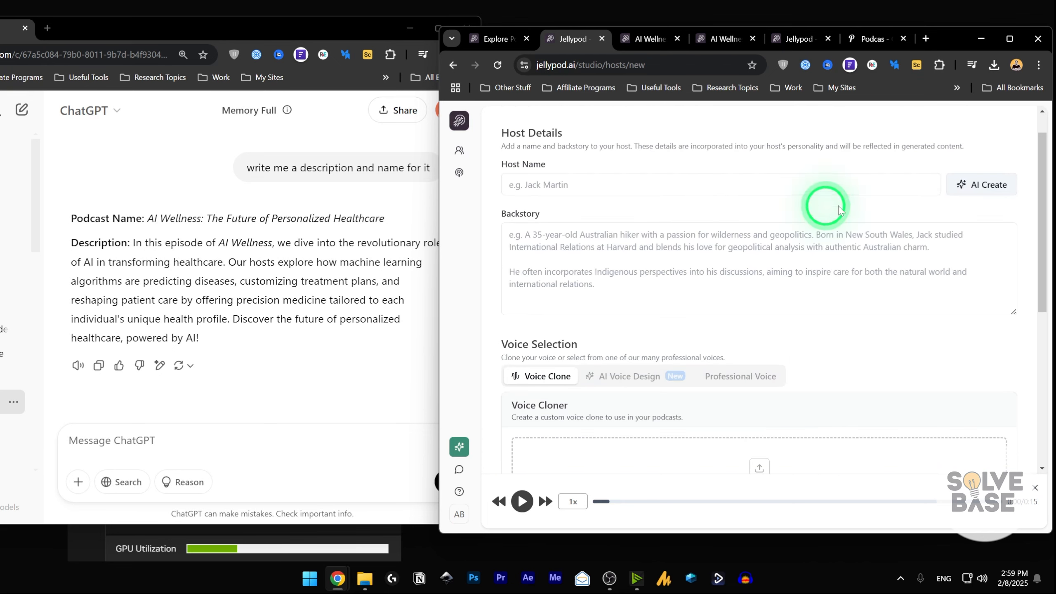
- Generate the host's name and backstory with AI, and create the host with the recorded voice clone
{"action": "left_click", "coordinate": [982, 183]}
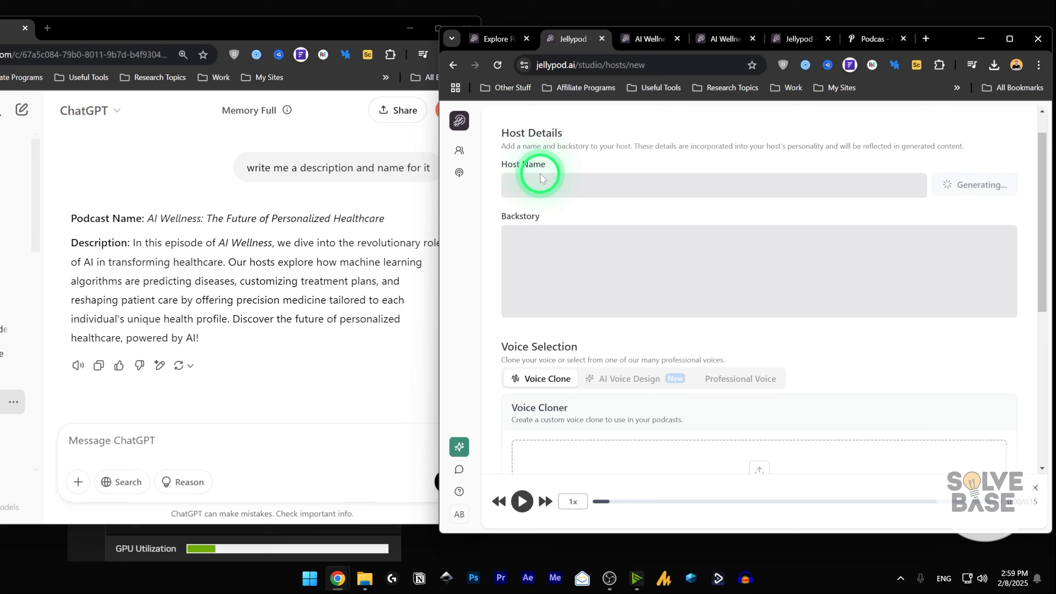
{"action": "scroll", "coordinate": [712, 351], "scroll_direction": "down", "scroll_amount": 4}
{"action": "scroll", "coordinate": [713, 352], "scroll_direction": "up", "scroll_amount": 5}
{"action": "scroll", "coordinate": [717, 377], "scroll_direction": "down", "scroll_amount": 7}
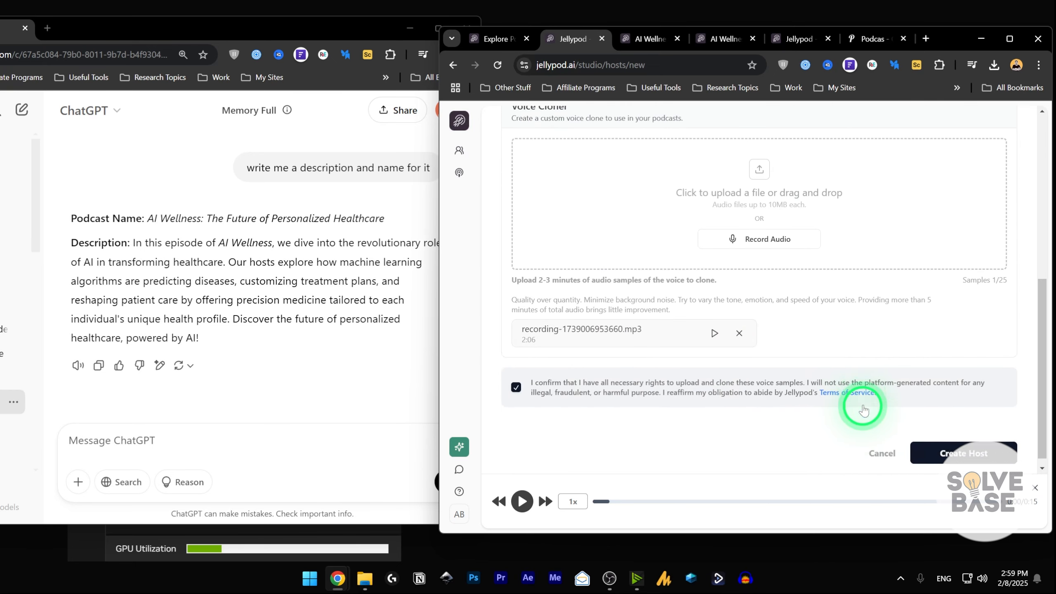
{"action": "left_click", "coordinate": [965, 446]}
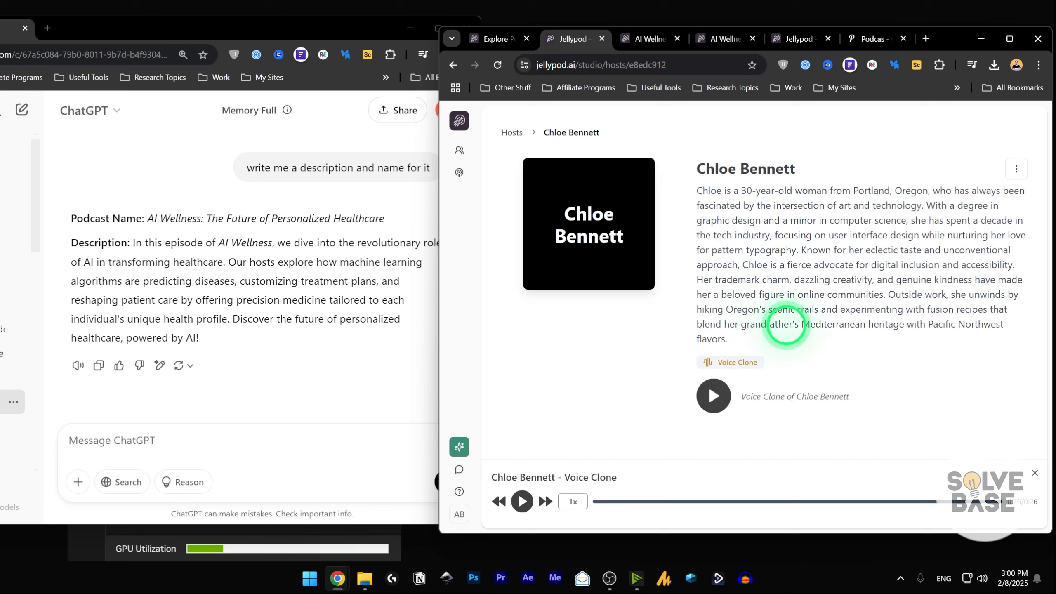
- Check the new host's options and return to the Hosts list
{"action": "left_click", "coordinate": [1016, 168]}
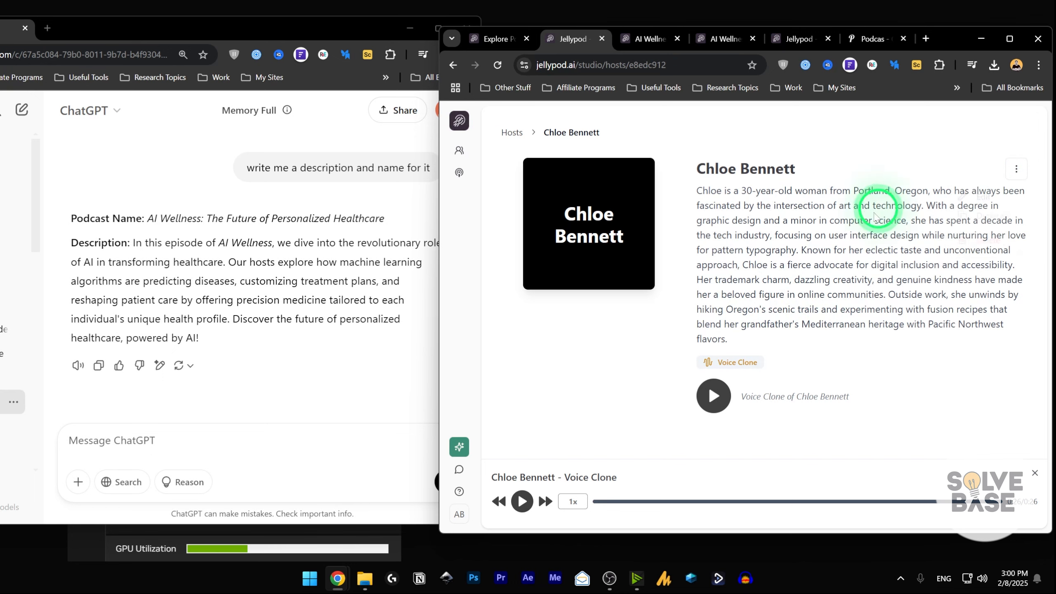
{"action": "left_click", "coordinate": [513, 132]}
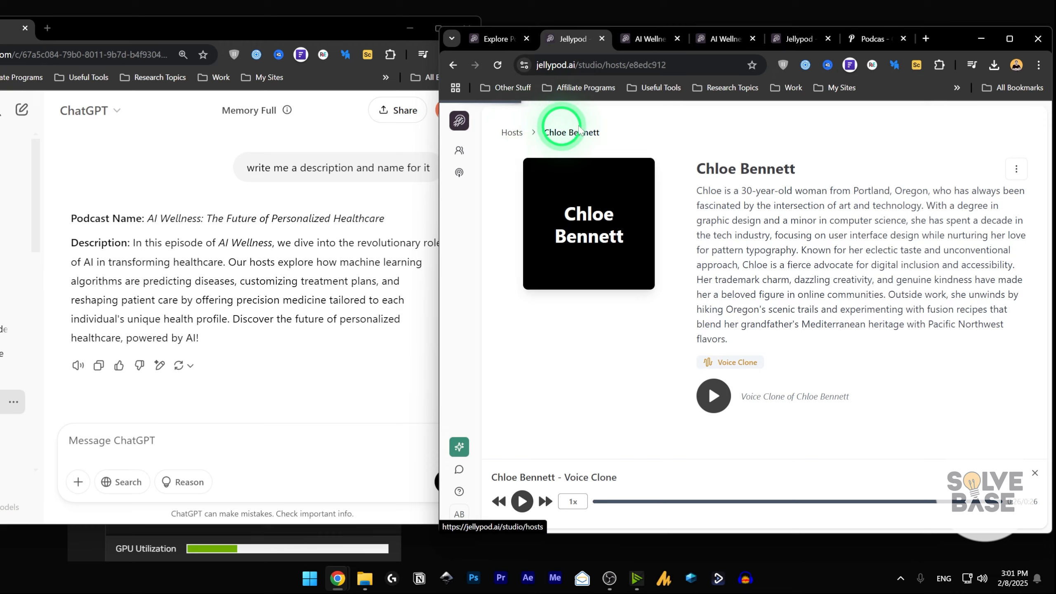
{"action": "left_click_drag", "start_coordinate": [946, 42], "coordinate": [876, 48]}
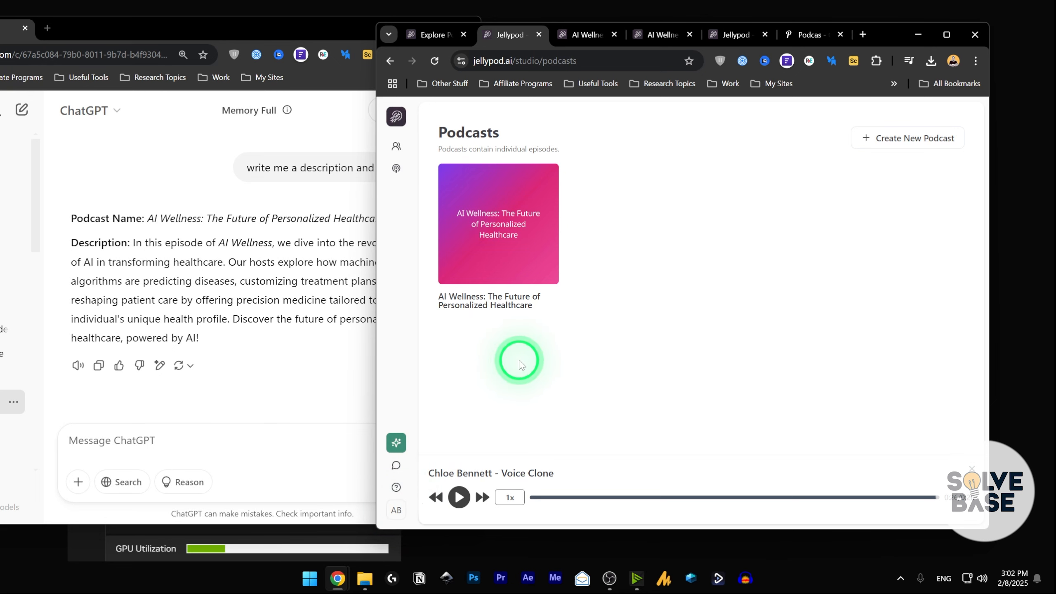
- Switch to the Jellypod Discover page, maximise the browser window, and open the Pricing page
{"action": "left_click", "coordinate": [428, 37]}
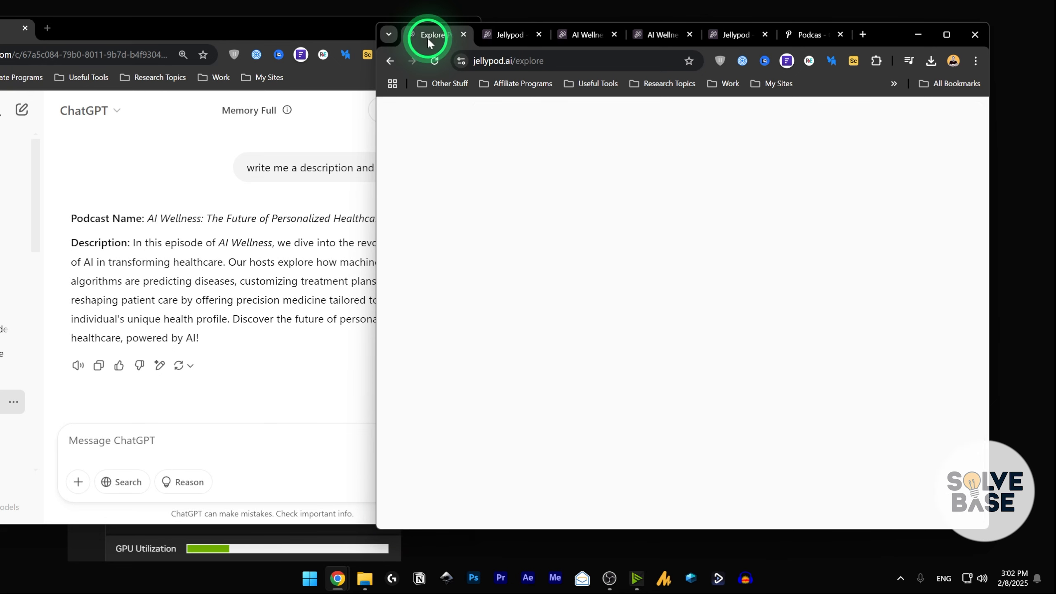
{"action": "left_click", "coordinate": [943, 122]}
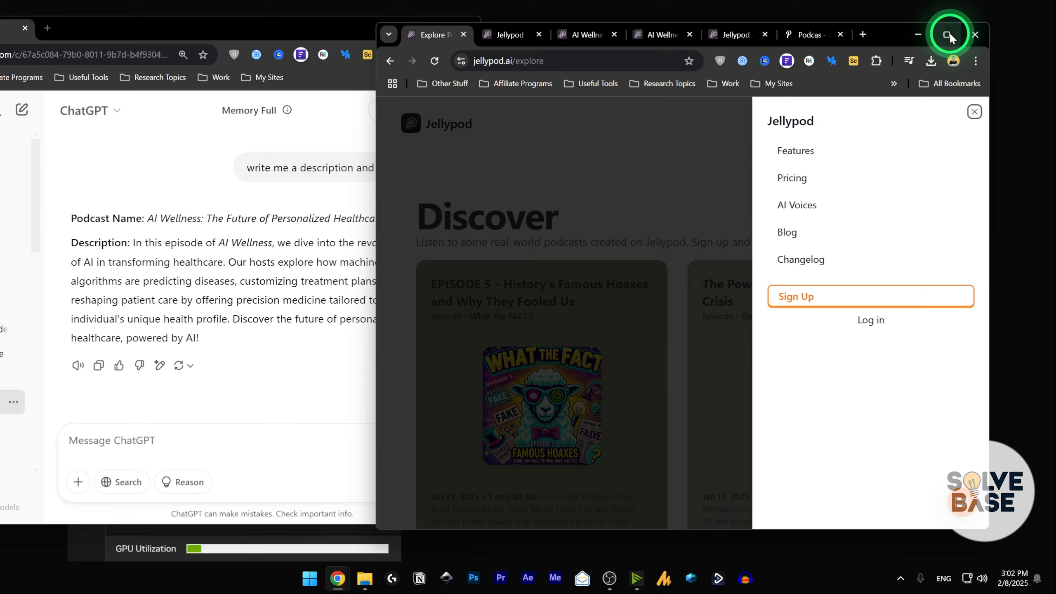
{"action": "left_click", "coordinate": [947, 34]}
{"action": "left_click", "coordinate": [867, 155]}
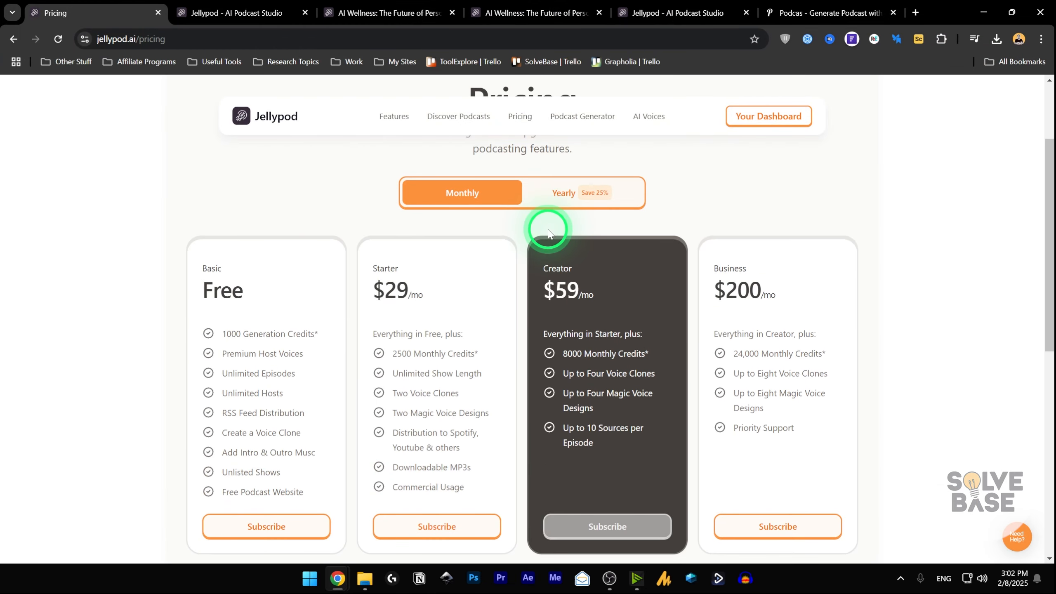
- Review the monthly plans, examining the Basic plan's features and the Starter plan's commercial usage, MP3 downloads and monthly credits
{"action": "scroll", "coordinate": [546, 227], "scroll_direction": "up", "scroll_amount": 1}
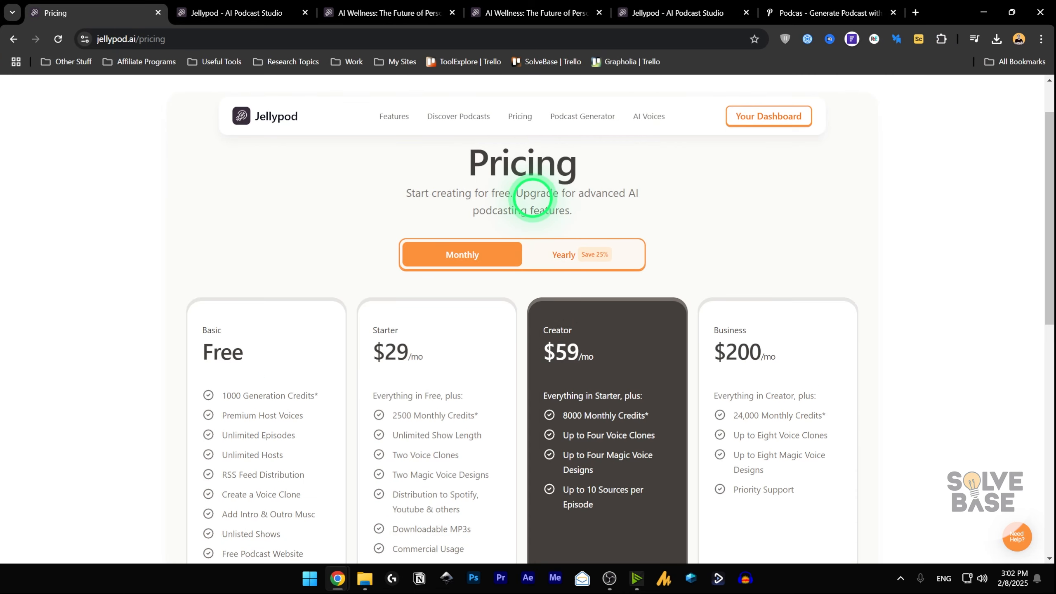
{"action": "scroll", "coordinate": [339, 299], "scroll_direction": "down", "scroll_amount": 1}
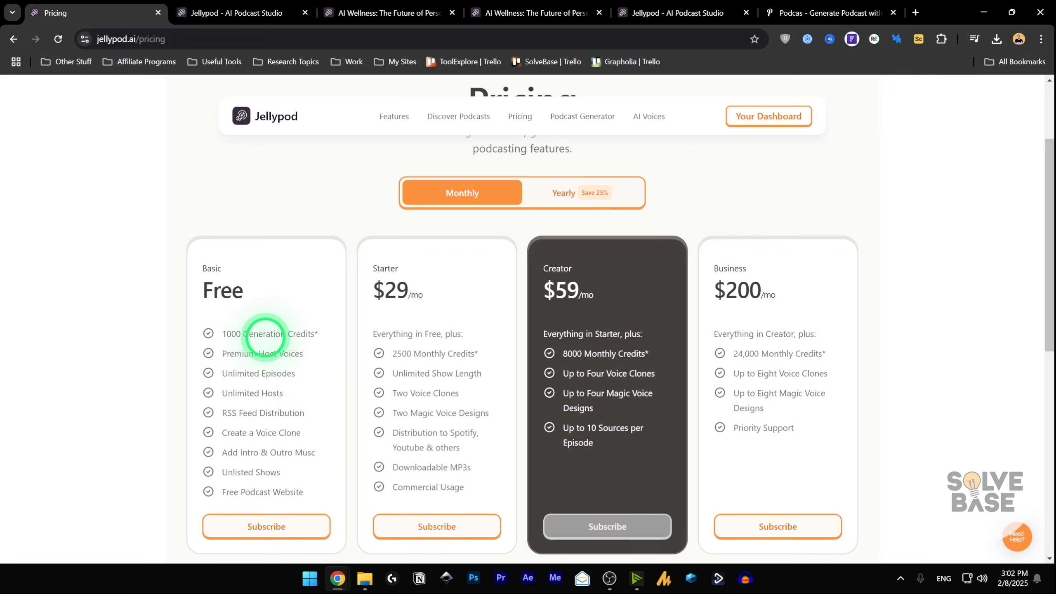
{"action": "scroll", "coordinate": [292, 338], "scroll_direction": "up", "scroll_amount": 1}
{"action": "scroll", "coordinate": [301, 338], "scroll_direction": "down", "scroll_amount": 1}
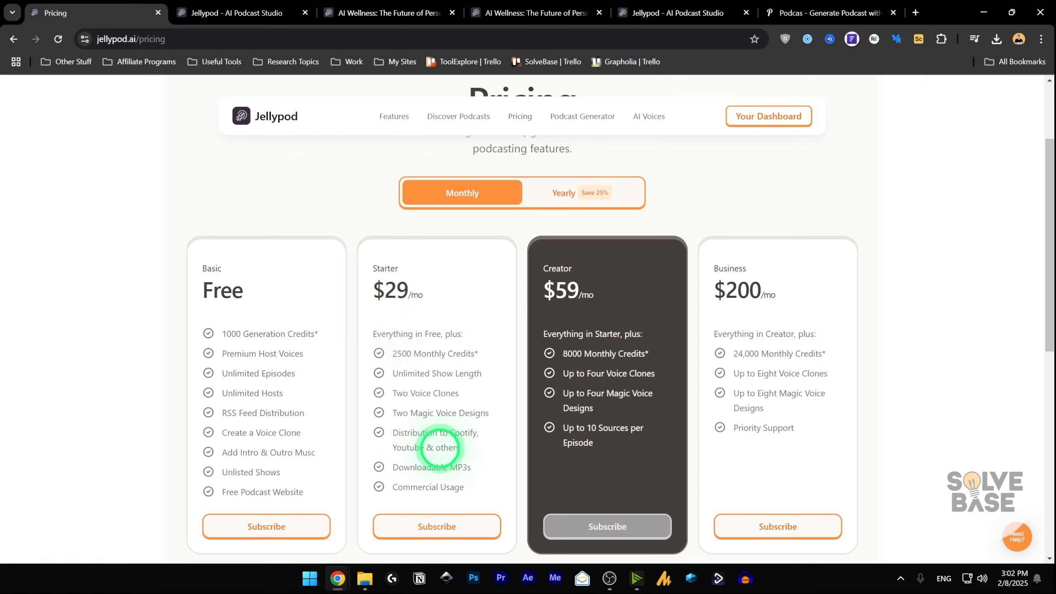
{"action": "left_click_drag", "start_coordinate": [399, 488], "coordinate": [484, 472]}
{"action": "left_click", "coordinate": [484, 472]}
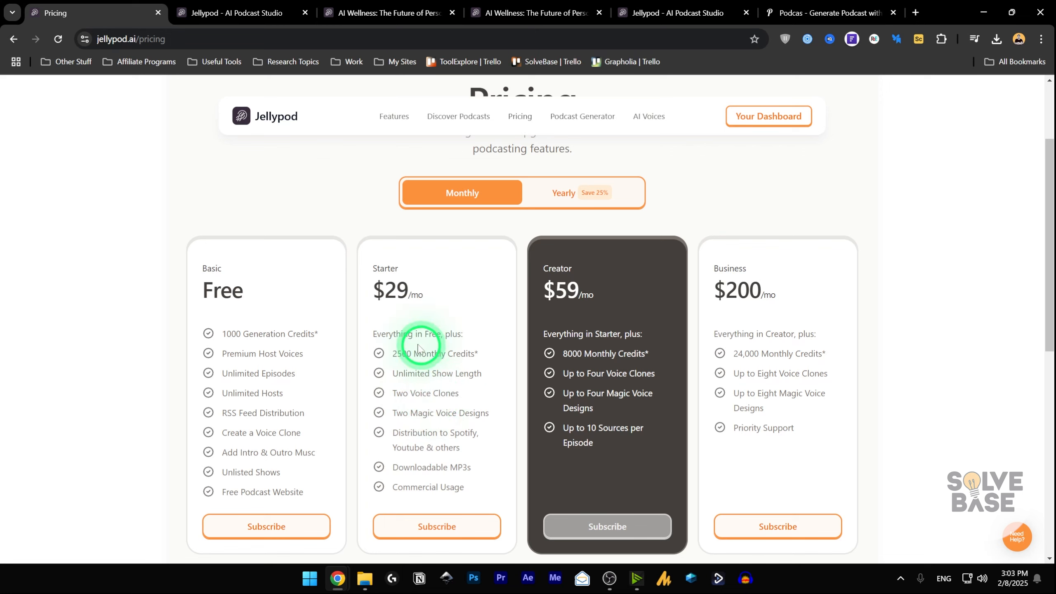
{"action": "left_click_drag", "start_coordinate": [393, 354], "coordinate": [483, 353]}
{"action": "left_click", "coordinate": [470, 324]}
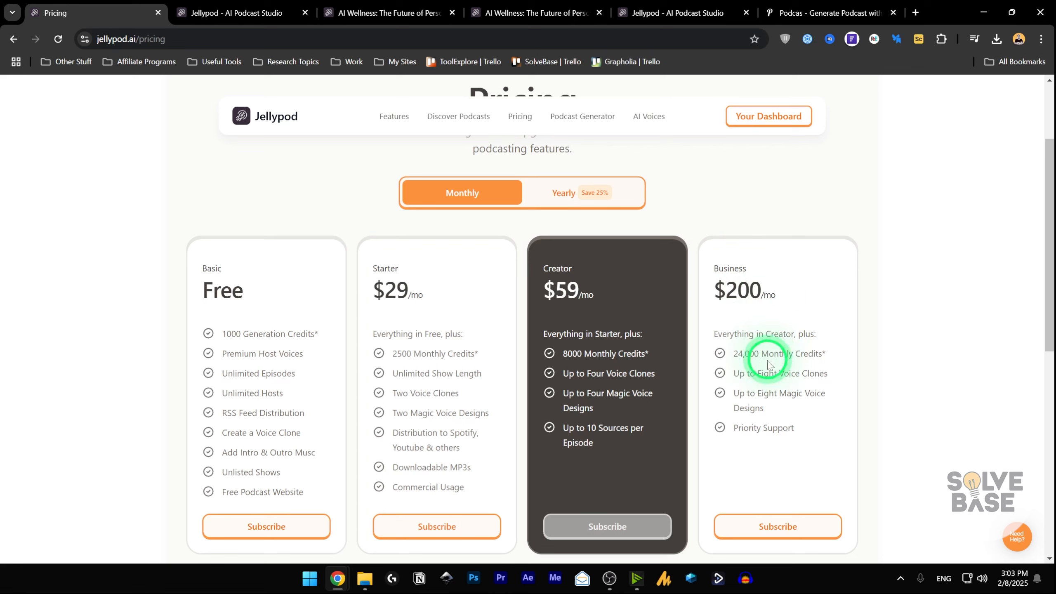
- Compare the voice clone and magic voice design allowances of the Creator and Business plans, and show the yearly prices
{"action": "left_click_drag", "start_coordinate": [734, 374], "coordinate": [828, 374]}
{"action": "left_click_drag", "start_coordinate": [575, 374], "coordinate": [656, 375]}
{"action": "left_click_drag", "start_coordinate": [584, 408], "coordinate": [615, 409]}
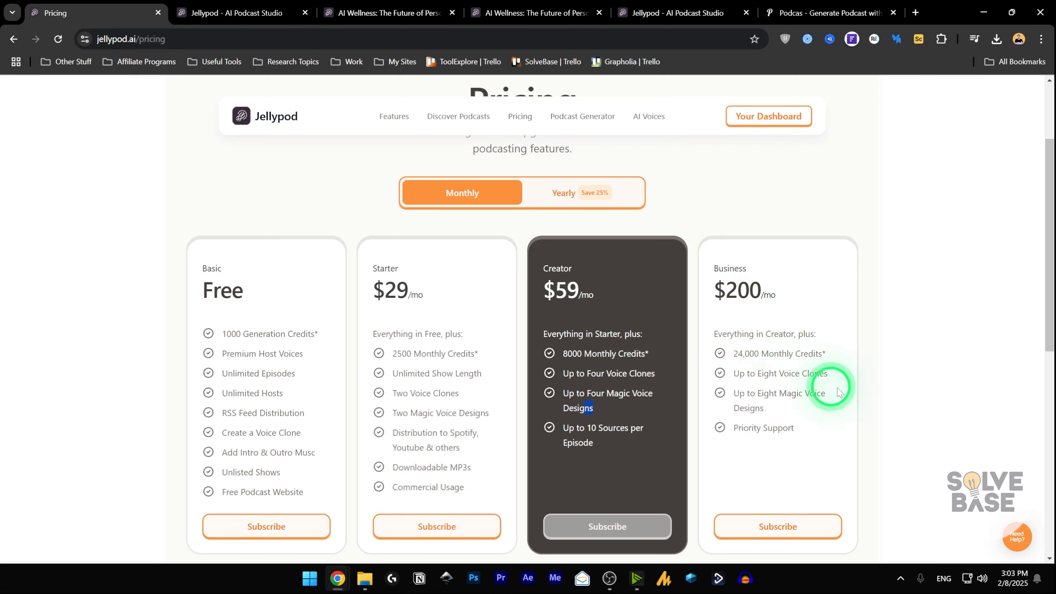
{"action": "left_click", "coordinate": [548, 198]}
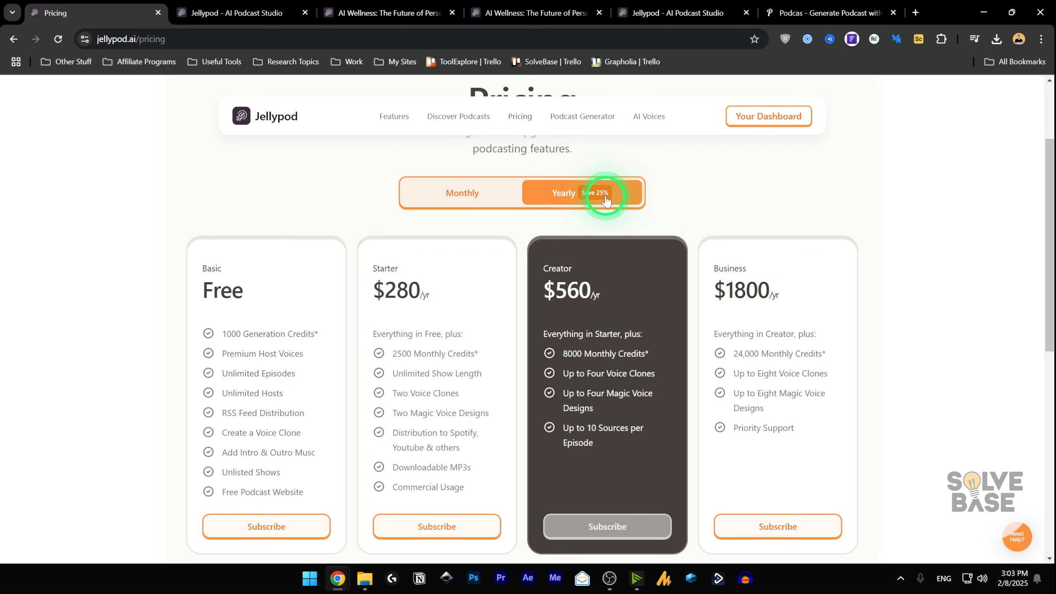
{"action": "scroll", "coordinate": [855, 347], "scroll_direction": "up", "scroll_amount": 1}
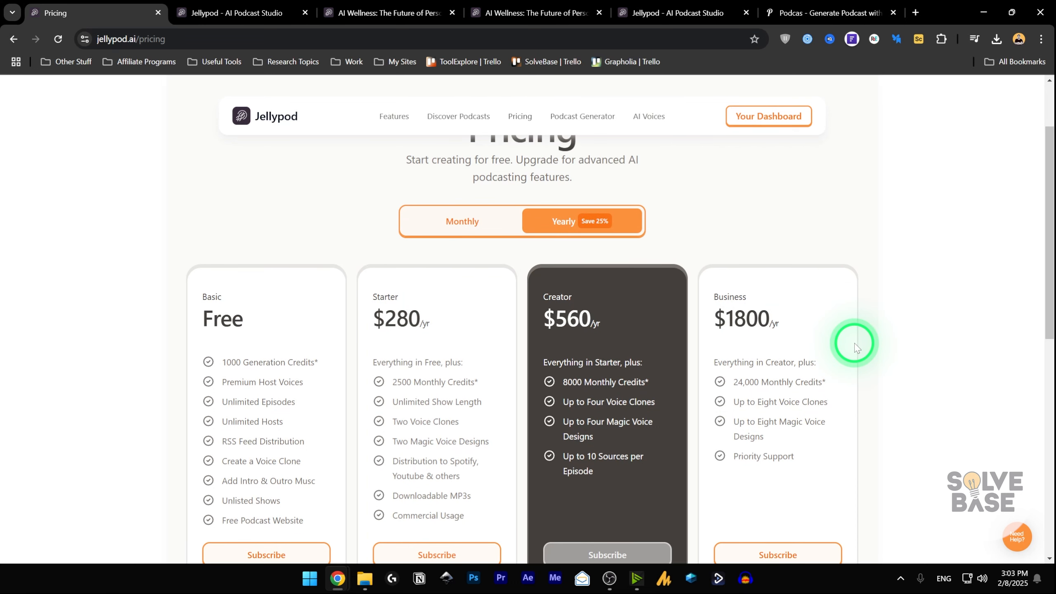